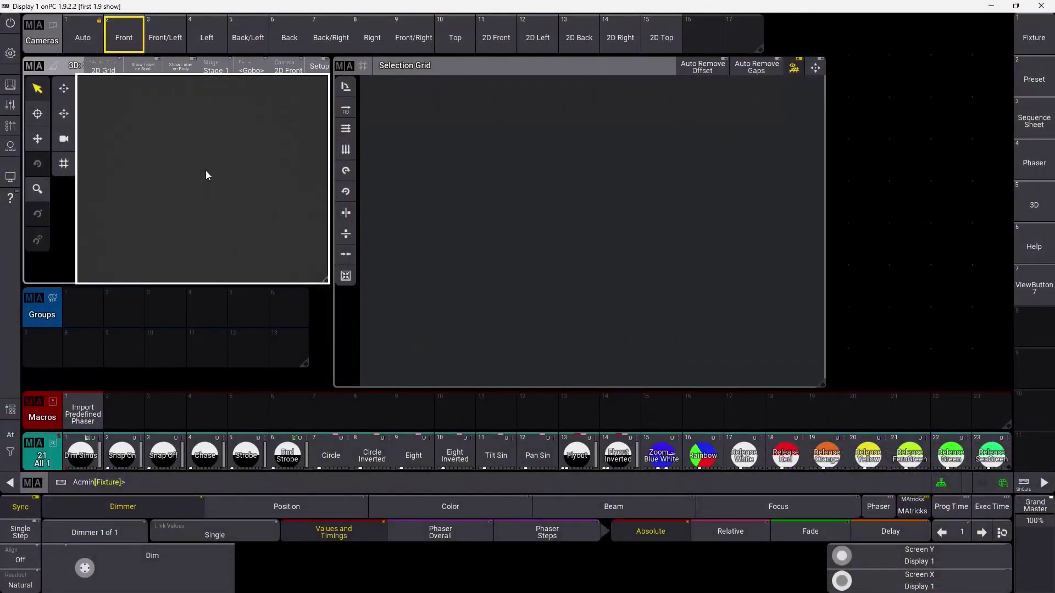
{"action": "left_click", "coordinate": [10, 54]}
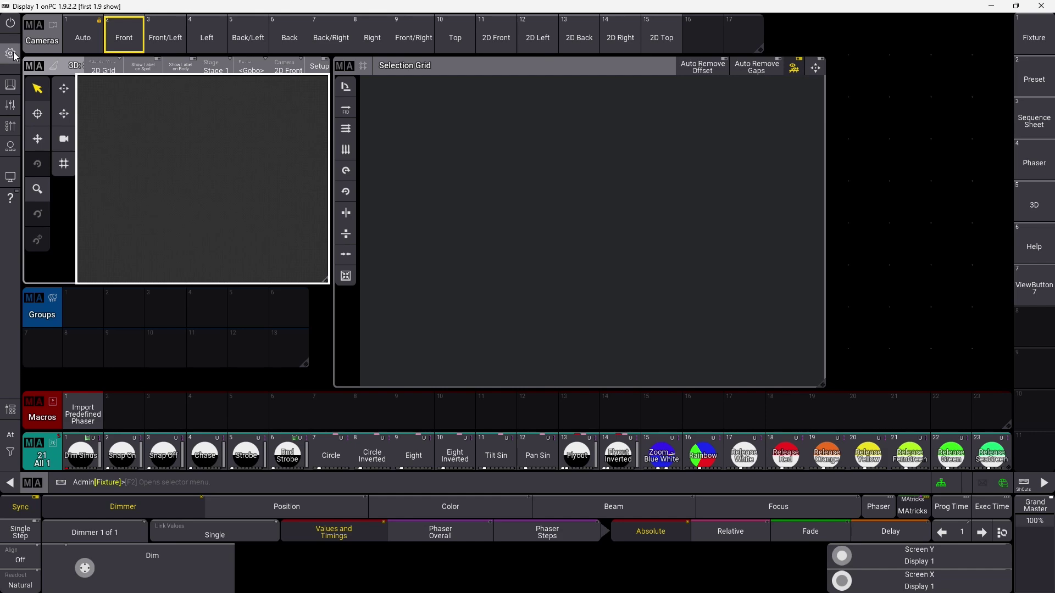
{"action": "left_click", "coordinate": [404, 376]}
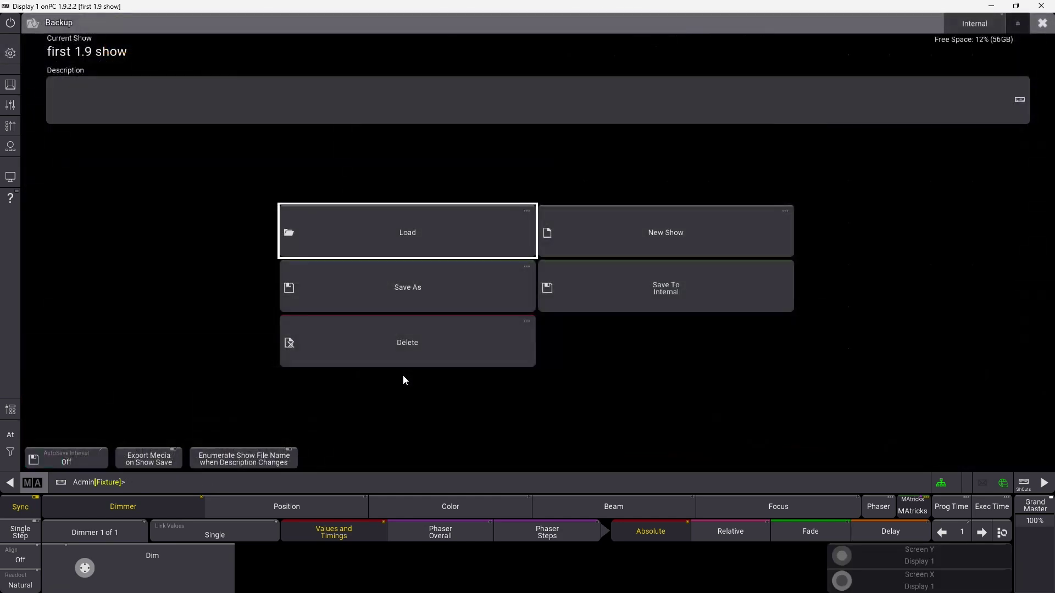
{"action": "left_click", "coordinate": [407, 242]}
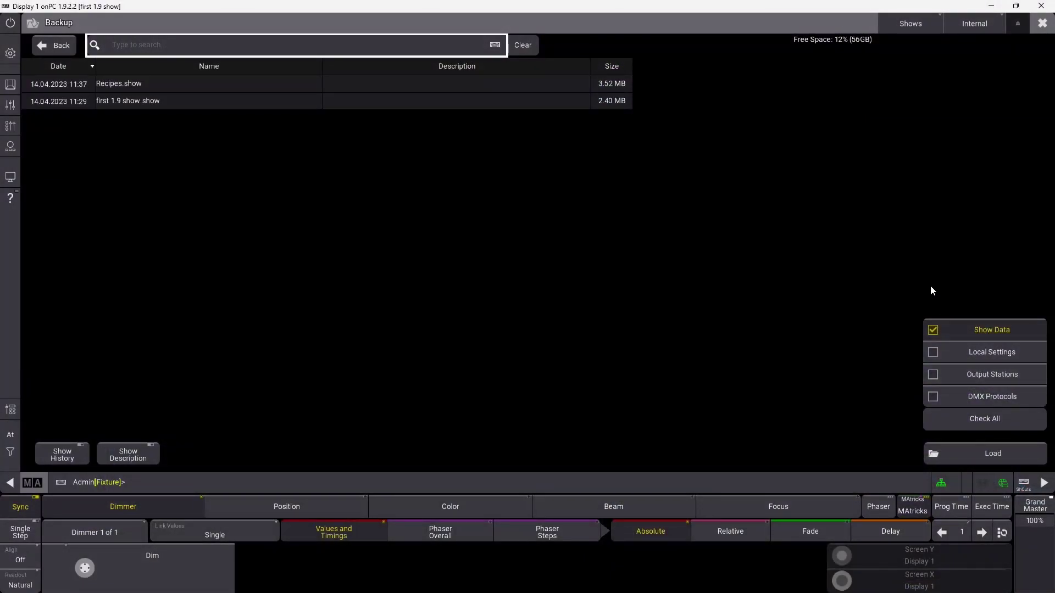
{"action": "left_click", "coordinate": [1042, 23]}
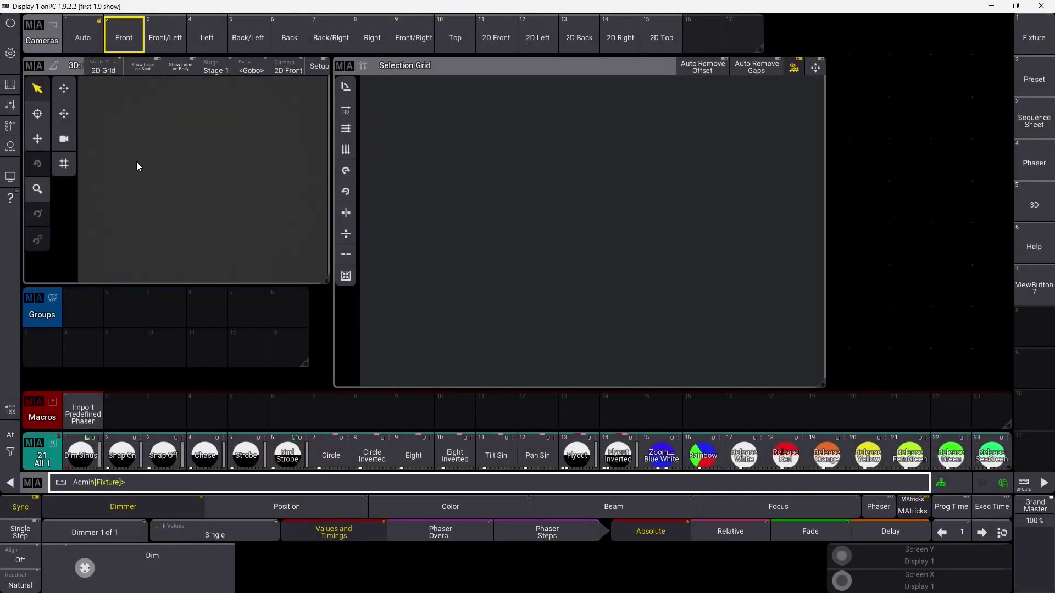
Step: Start inserting new fixtures in the patch, choosing Robe Robin Spiider in Mode 10 - Pattern full RGBW
{"action": "left_click", "coordinate": [10, 53]}
{"action": "left_click", "coordinate": [399, 253]}
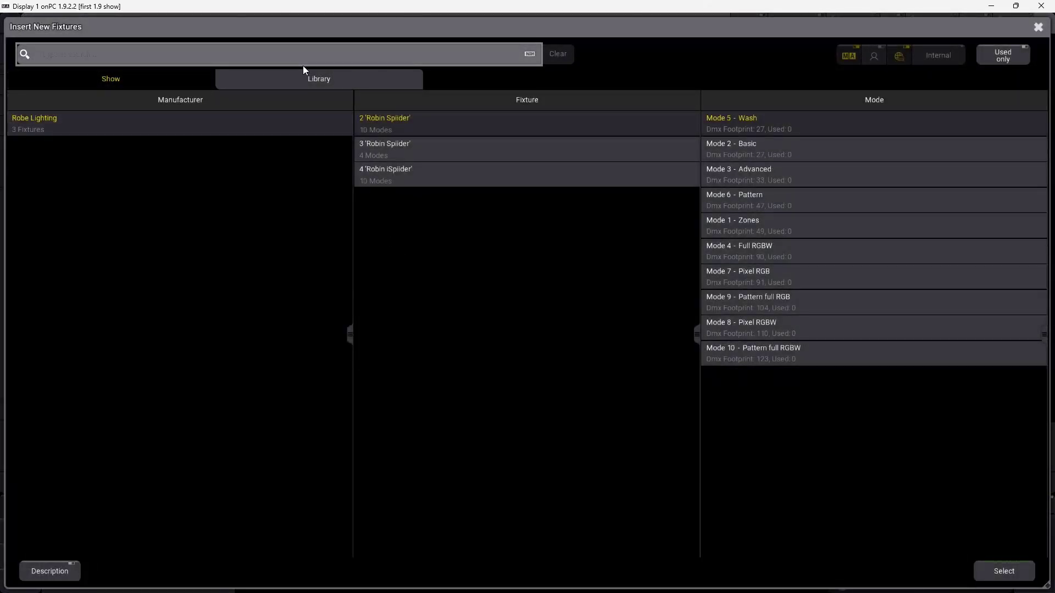
{"action": "left_click", "coordinate": [763, 357]}
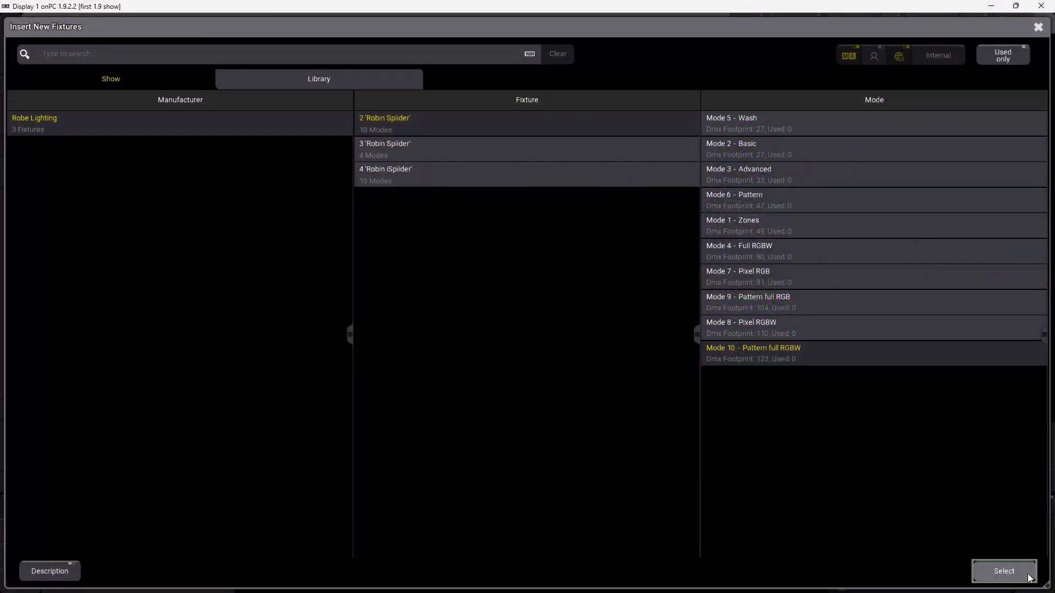
{"action": "left_click", "coordinate": [1029, 576]}
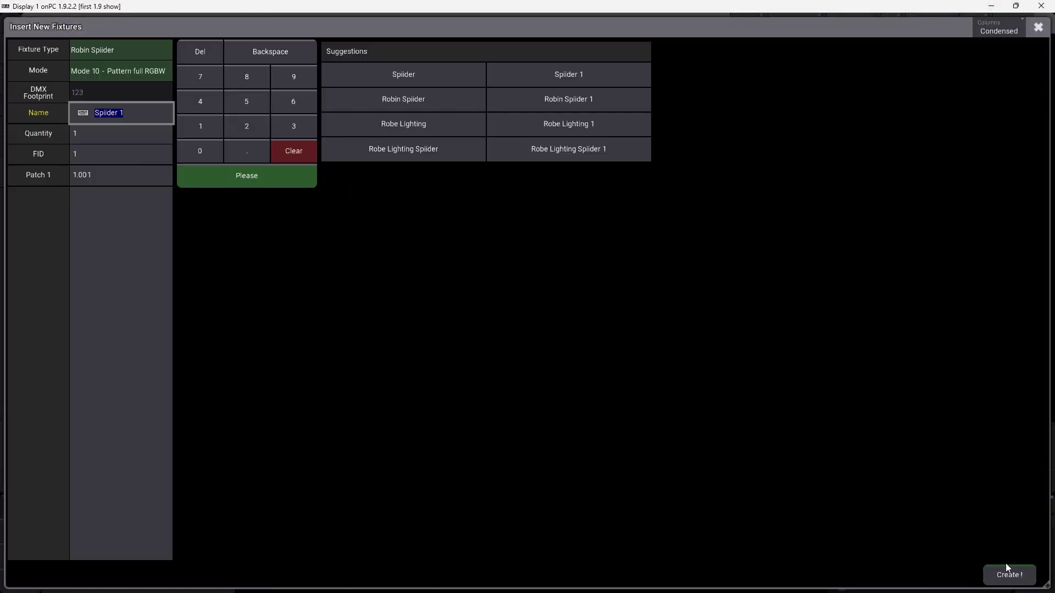
Step: Set the fixture quantity to 25 and create the Spiiders, keeping FID 1 and patch address 1.001 as the start
{"action": "left_click", "coordinate": [105, 136]}
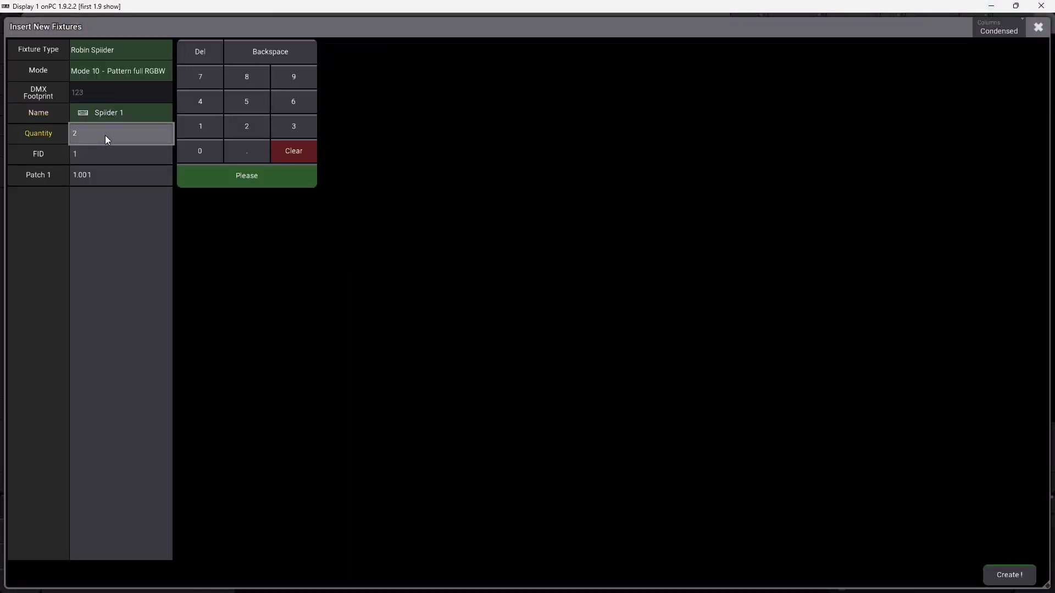
{"action": "left_click", "coordinate": [184, 174]}
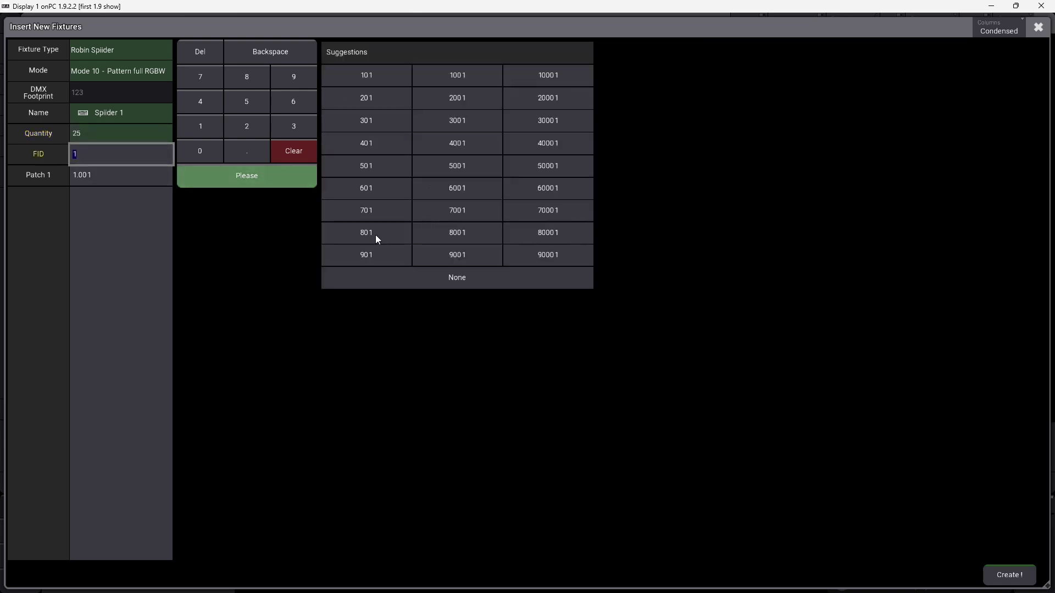
{"action": "left_click", "coordinate": [1005, 574]}
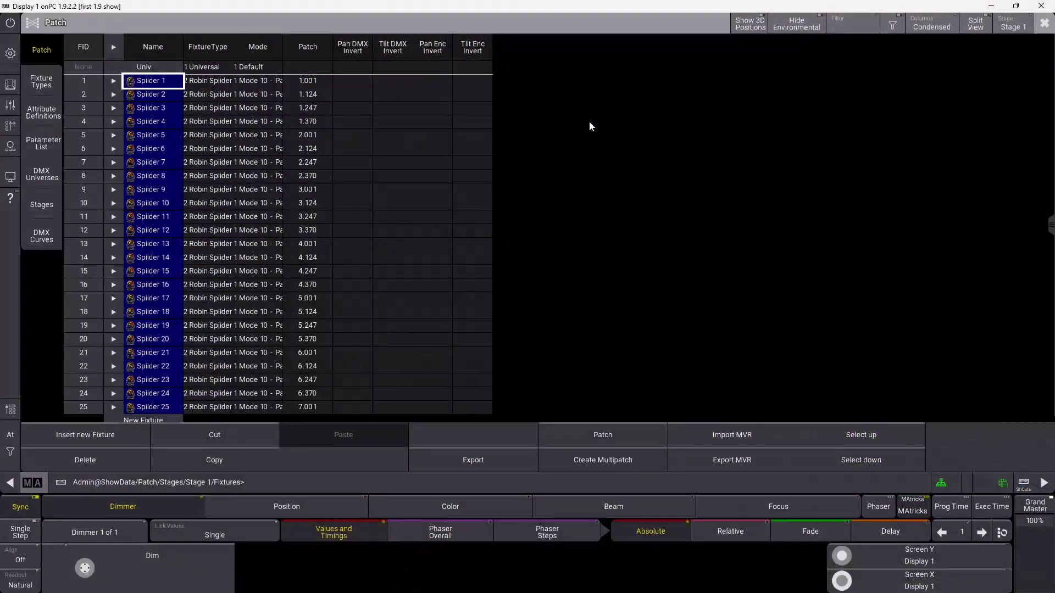
Step: Show the 3D positions and set all 25 Spiiders to Pos Z 6.1 and Rot X -90
{"action": "left_click", "coordinate": [733, 28]}
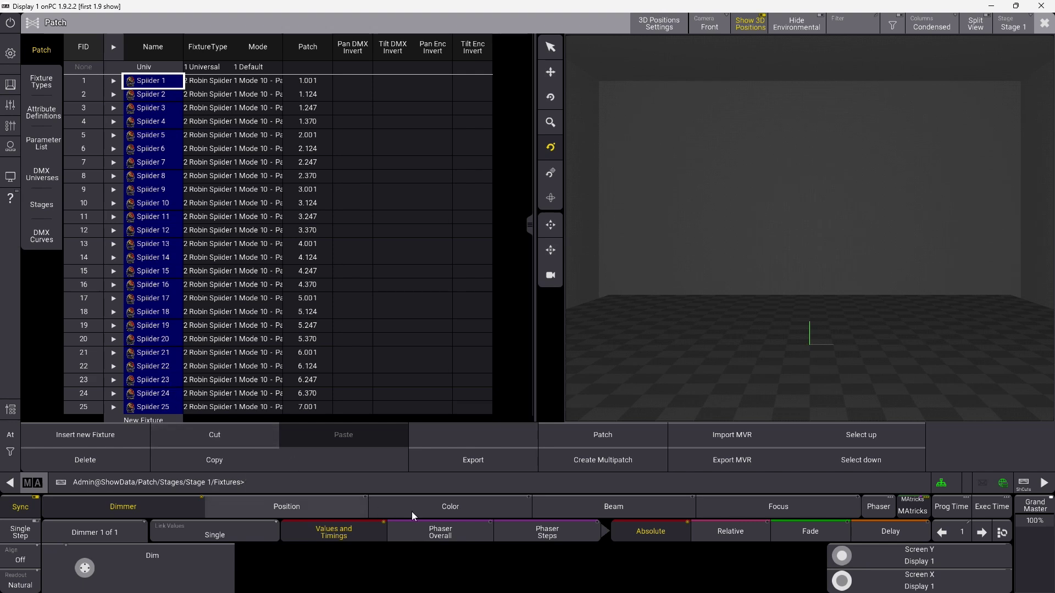
{"action": "left_click", "coordinate": [641, 299]}
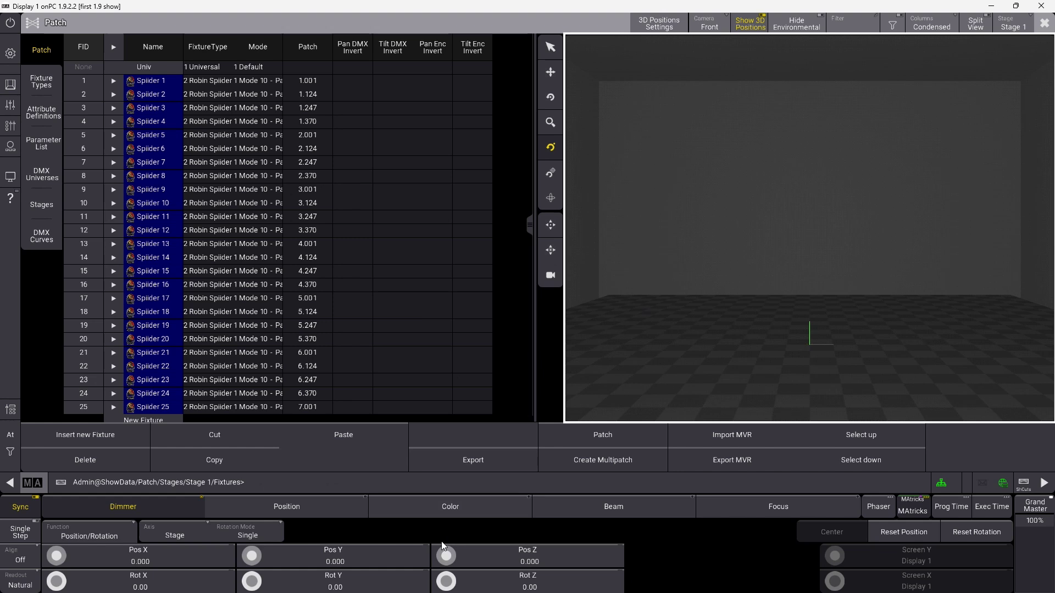
{"action": "scroll", "coordinate": [446, 555], "scroll_direction": "up", "scroll_amount": 5}
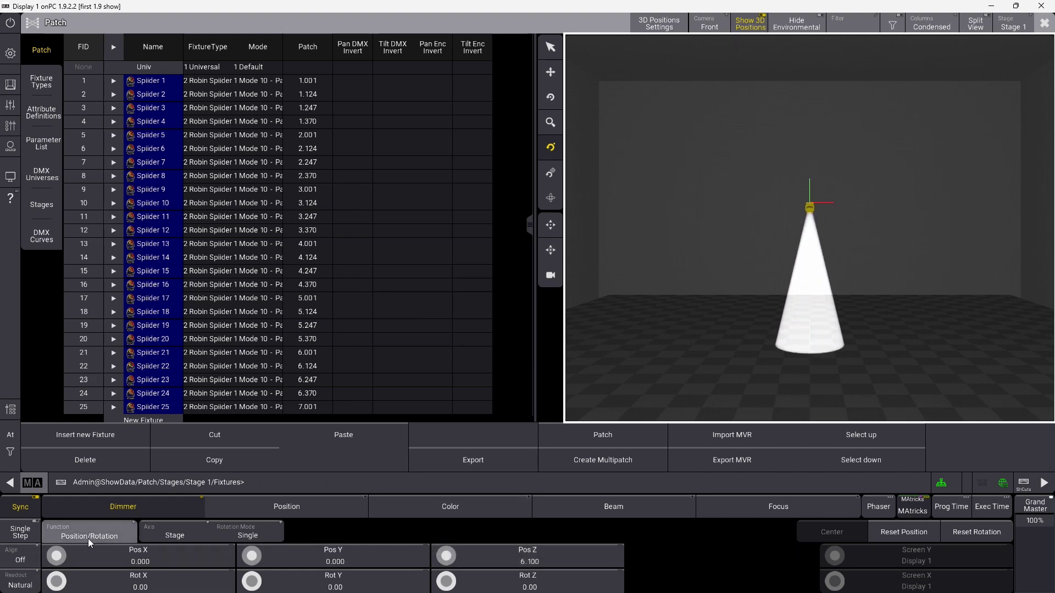
{"action": "scroll", "coordinate": [56, 583], "scroll_direction": "down", "scroll_amount": 10}
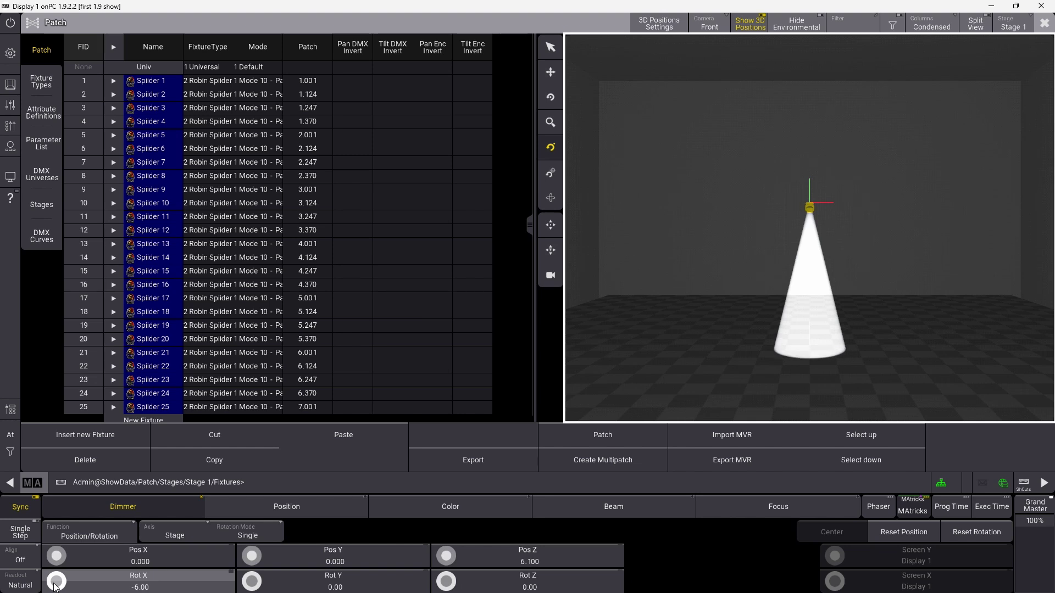
{"action": "scroll", "coordinate": [56, 582], "scroll_direction": "down", "scroll_amount": 4}
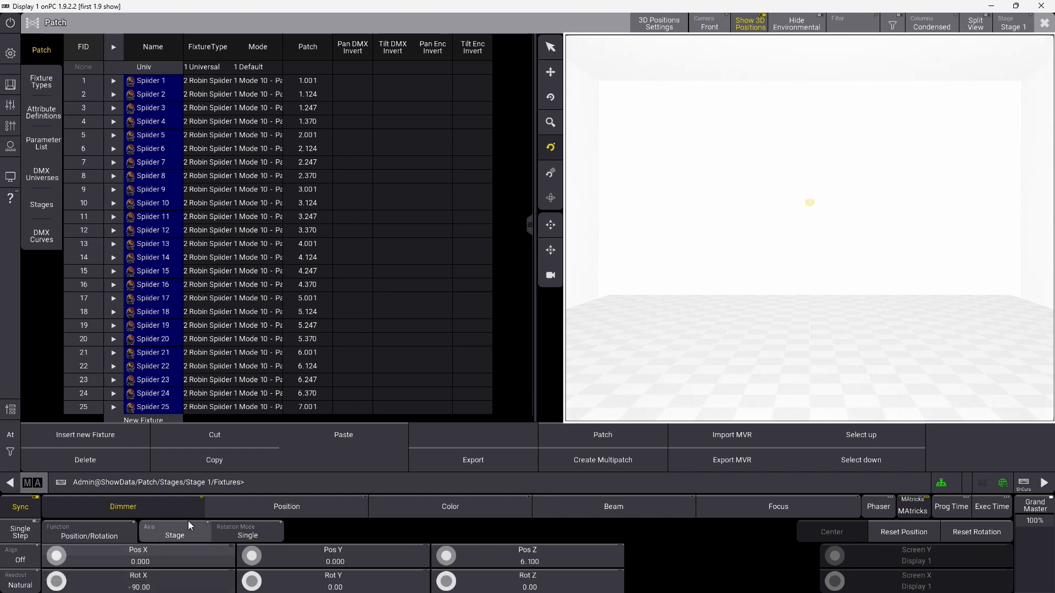
Step: Arrange the Spiiders as a grid of 5 columns and 5 rows on the XZ axes, with Y reset and intervals of 1
{"action": "left_click", "coordinate": [118, 534]}
{"action": "left_click", "coordinate": [160, 529]}
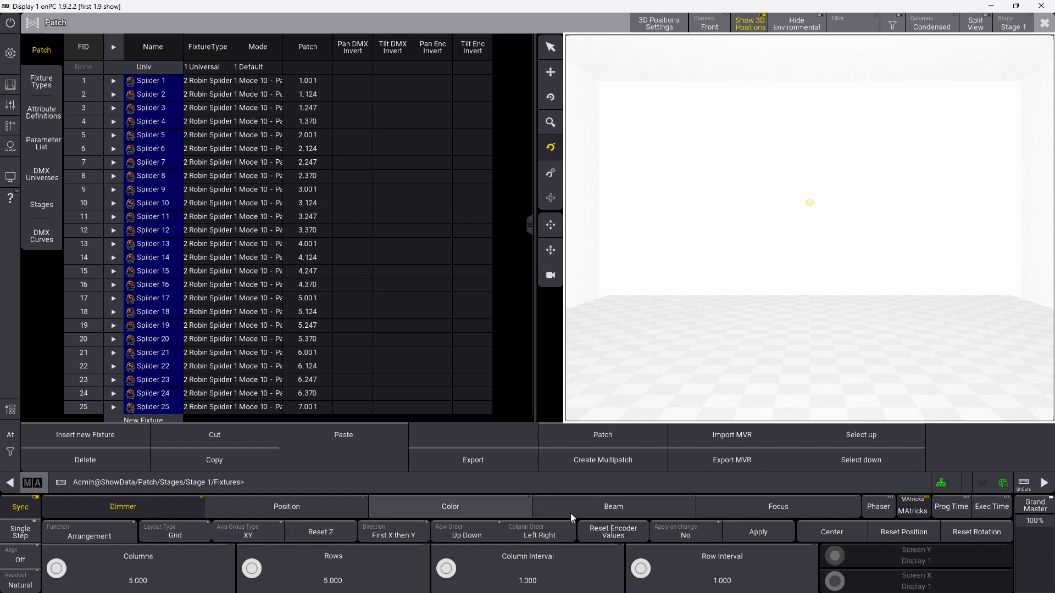
{"action": "left_click", "coordinate": [775, 529]}
{"action": "left_click", "coordinate": [262, 532]}
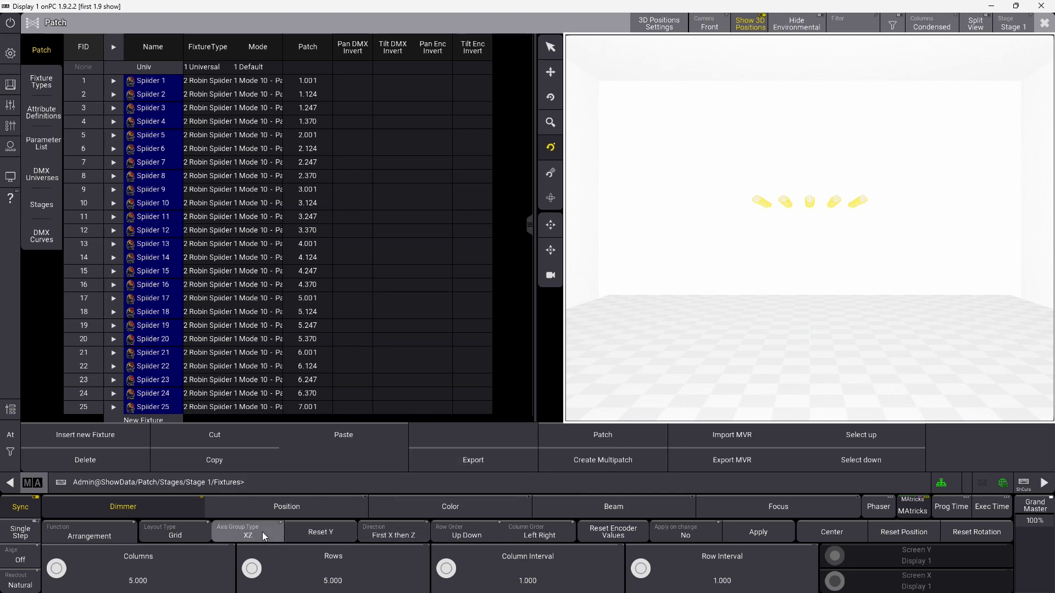
{"action": "left_click", "coordinate": [319, 533]}
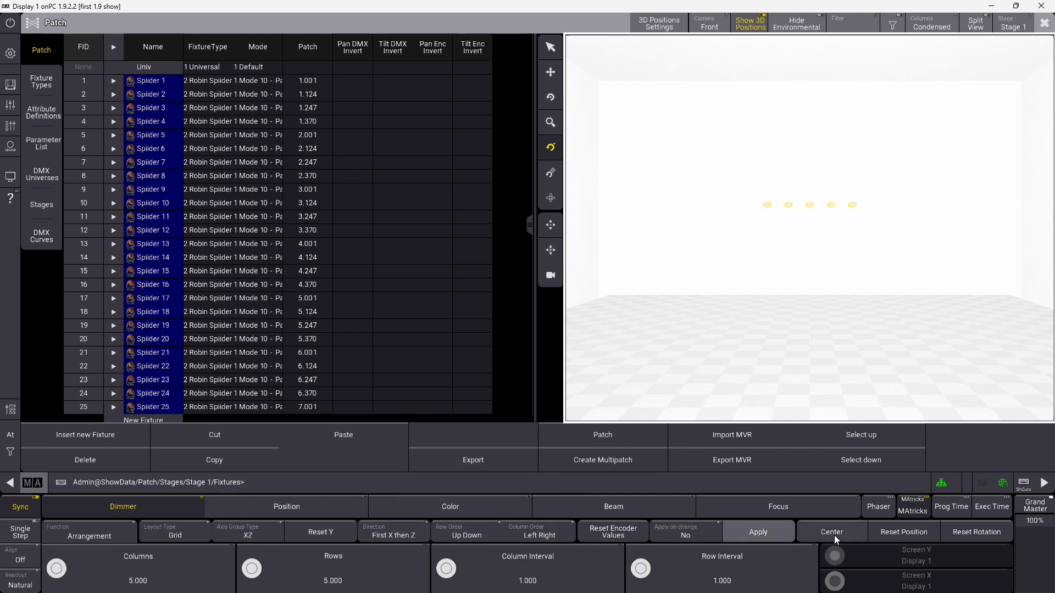
{"action": "left_click", "coordinate": [769, 532]}
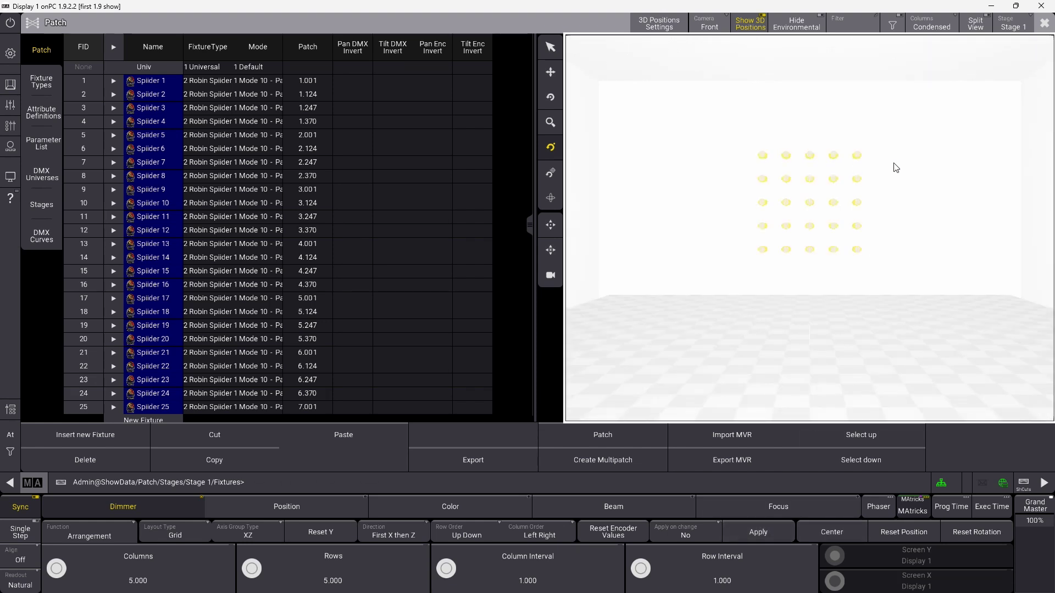
Step: Inspect the fixture grid in the 3D view and leave the patch, keeping the changes
{"action": "scroll", "coordinate": [888, 165], "scroll_direction": "up", "scroll_amount": 3}
{"action": "scroll", "coordinate": [856, 180], "scroll_direction": "up", "scroll_amount": 2}
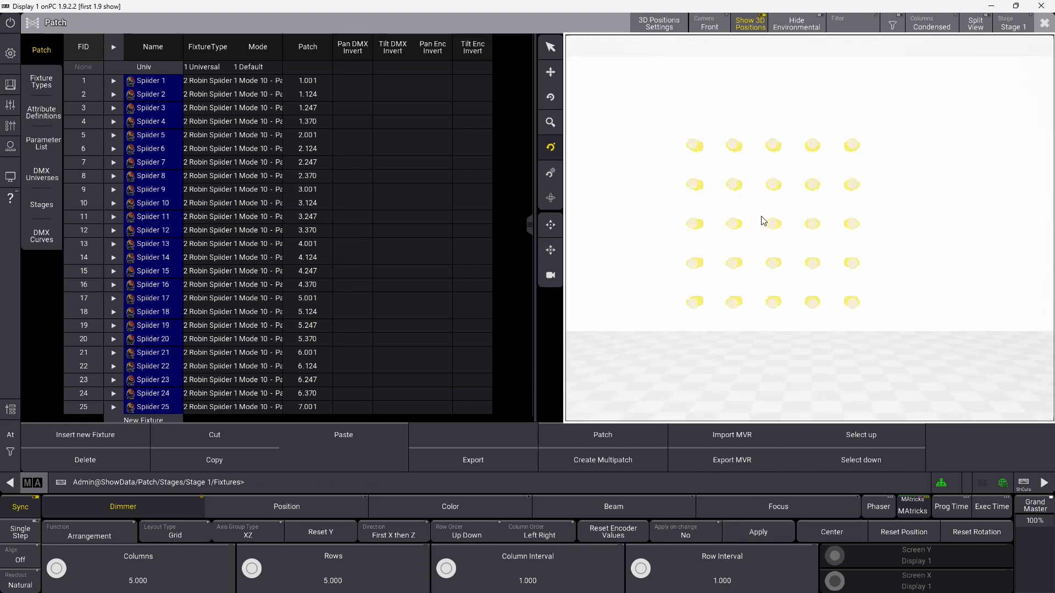
{"action": "scroll", "coordinate": [791, 213], "scroll_direction": "up", "scroll_amount": 3}
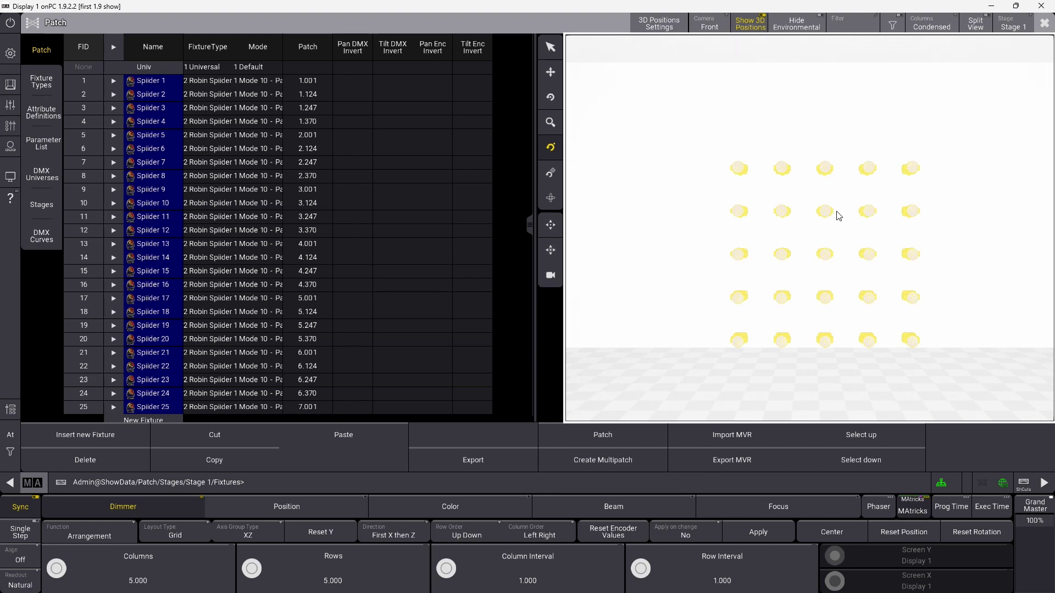
{"action": "scroll", "coordinate": [827, 217], "scroll_direction": "up", "scroll_amount": 2}
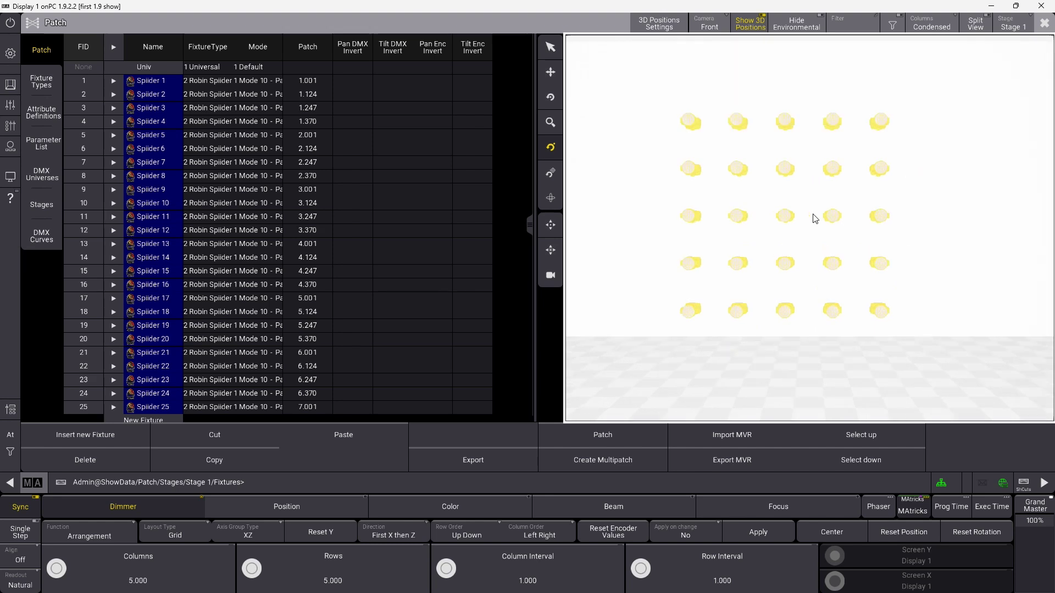
{"action": "key", "text": "Escape"}
{"action": "left_click", "coordinate": [463, 327]}
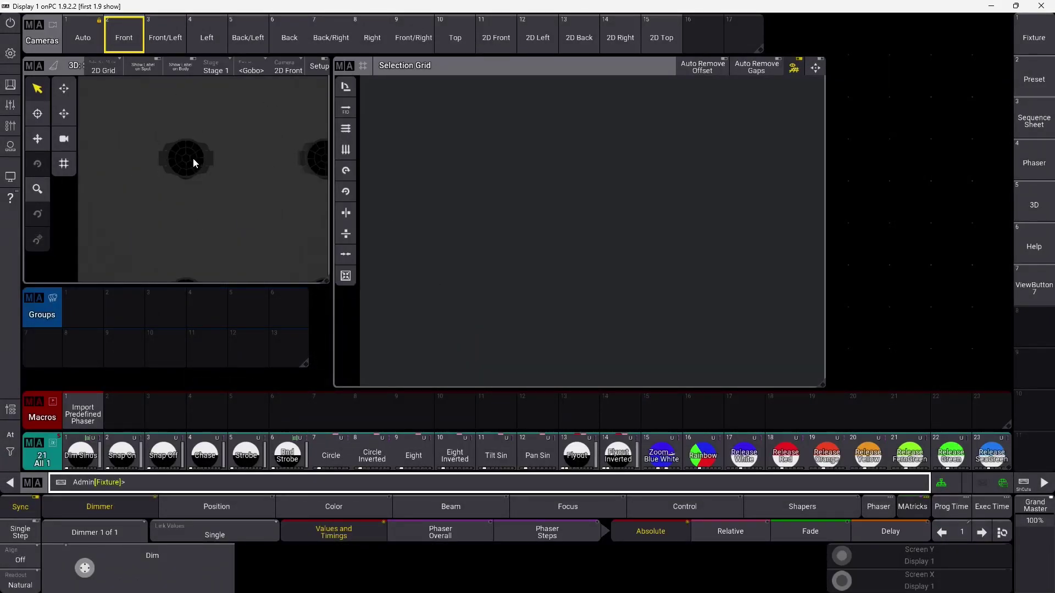
Step: Select all 25 Spiiders in the 3D viewer and bring the whole selection into view in the Selection Grid
{"action": "left_click", "coordinate": [202, 136]}
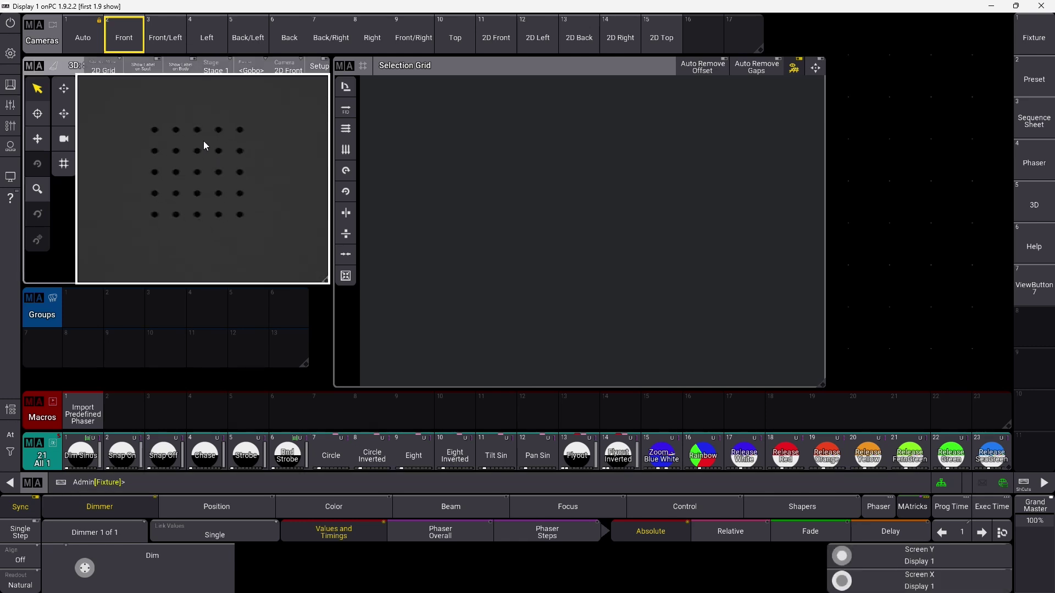
{"action": "left_click_drag", "start_coordinate": [103, 114], "coordinate": [279, 241]}
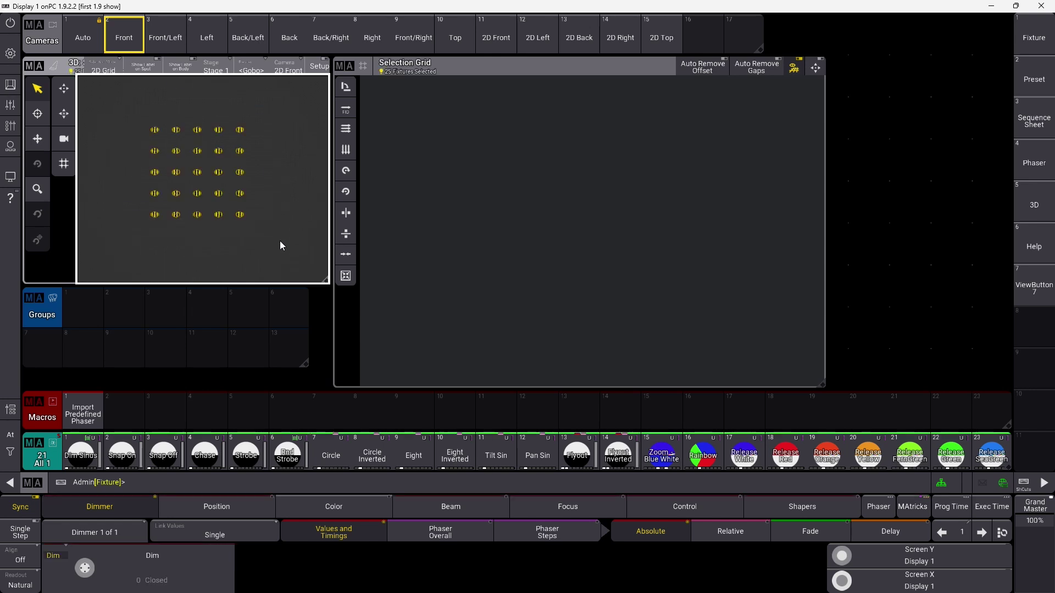
{"action": "left_click", "coordinate": [810, 68]}
{"action": "left_click", "coordinate": [814, 67]}
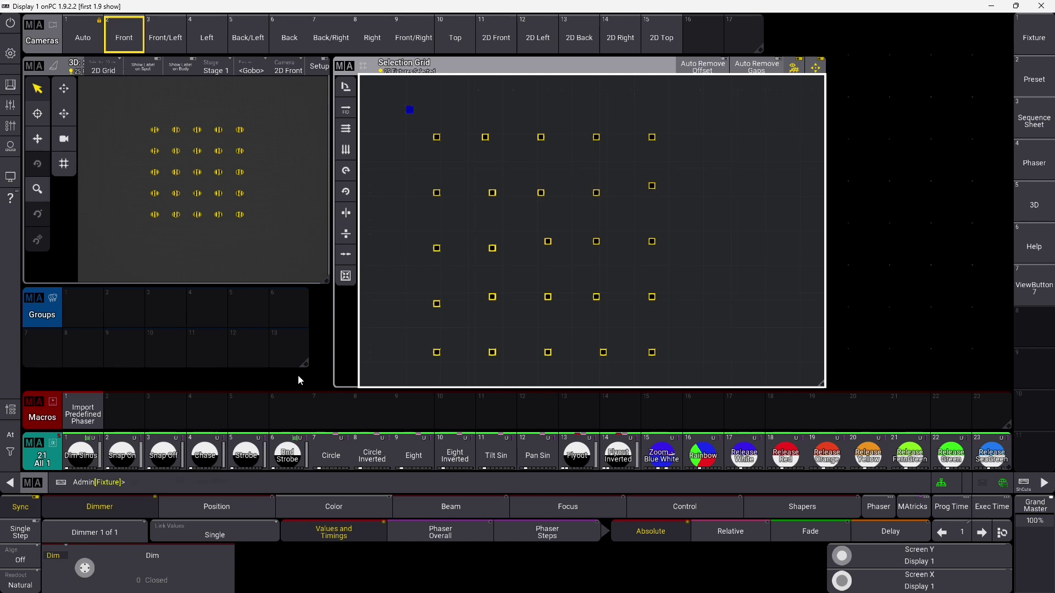
Step: Move the selection to the subfixtures with the Down command and arrange them in the Selection Grid by their 3D positions
{"action": "left_click", "coordinate": [149, 483]}
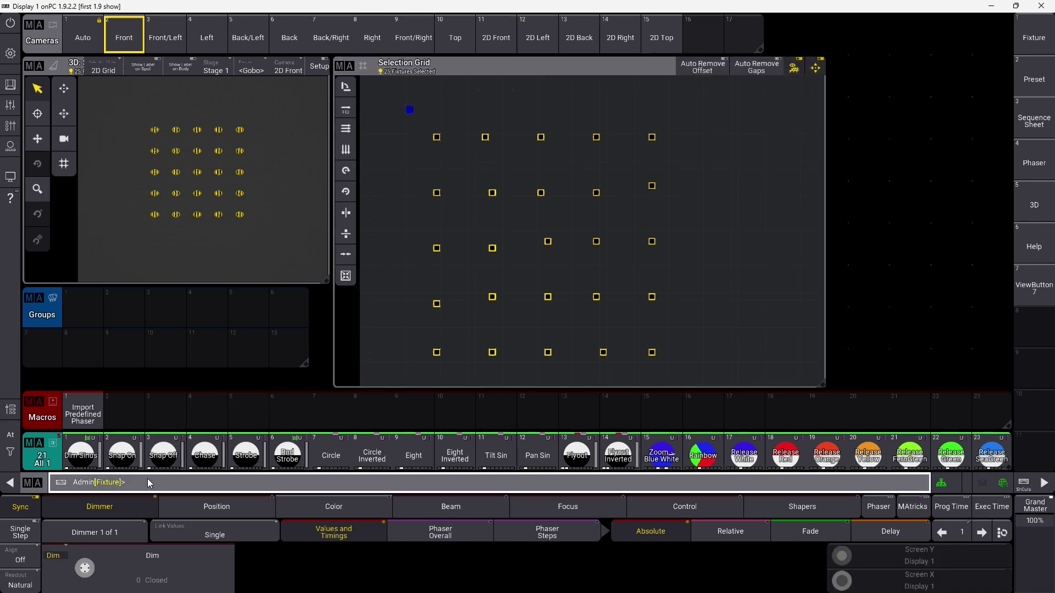
{"action": "type", "text": "down"}
{"action": "key", "text": "Return"}
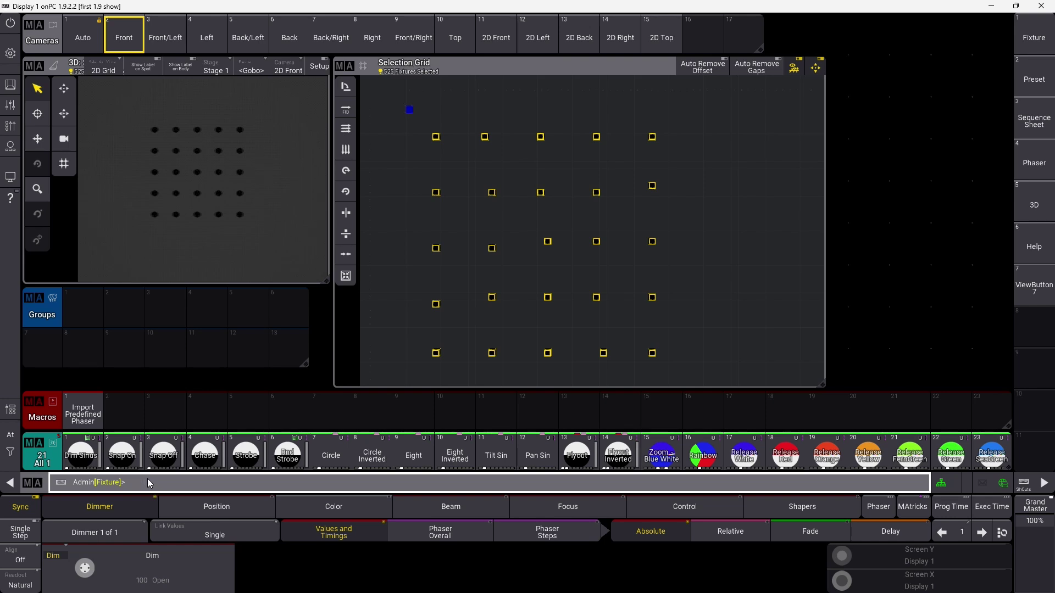
{"action": "left_click", "coordinate": [64, 163]}
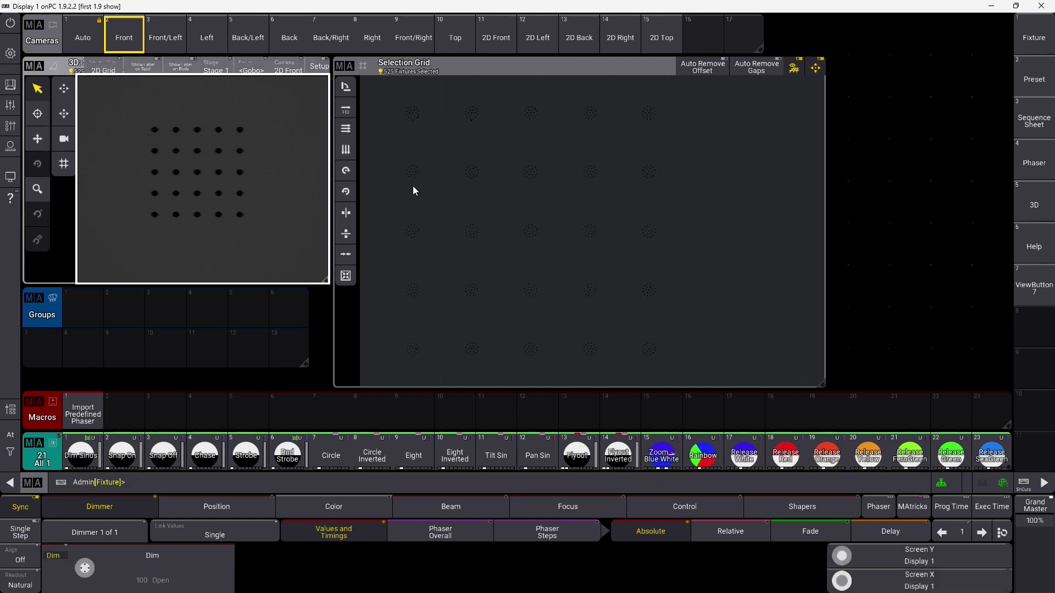
Step: Set the dimmer of the selected subfixtures to Full
{"action": "left_click", "coordinate": [10, 435]}
{"action": "left_click", "coordinate": [187, 430]}
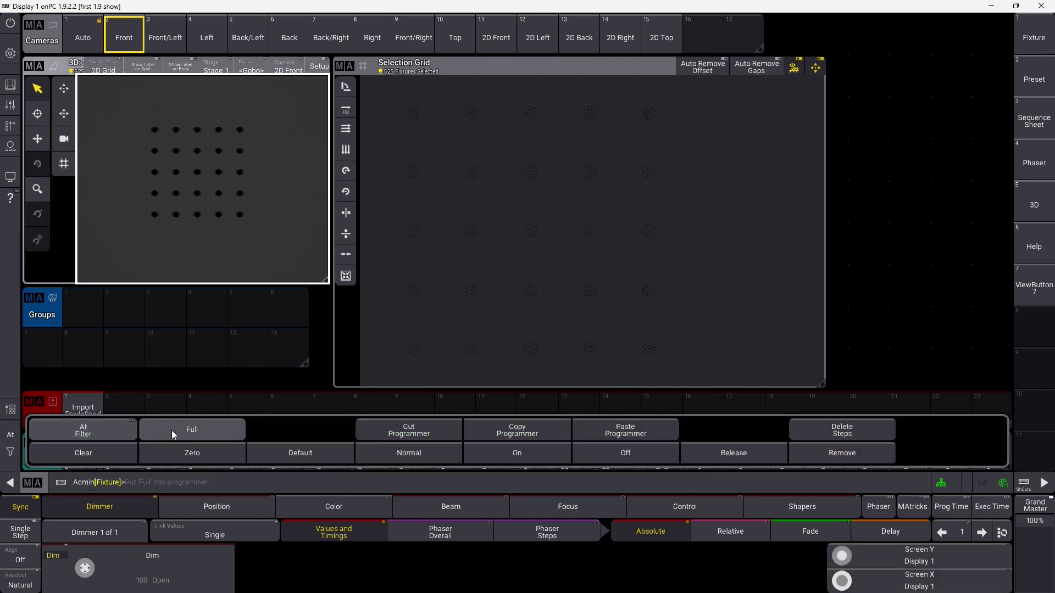
{"action": "left_click", "coordinate": [9, 434]}
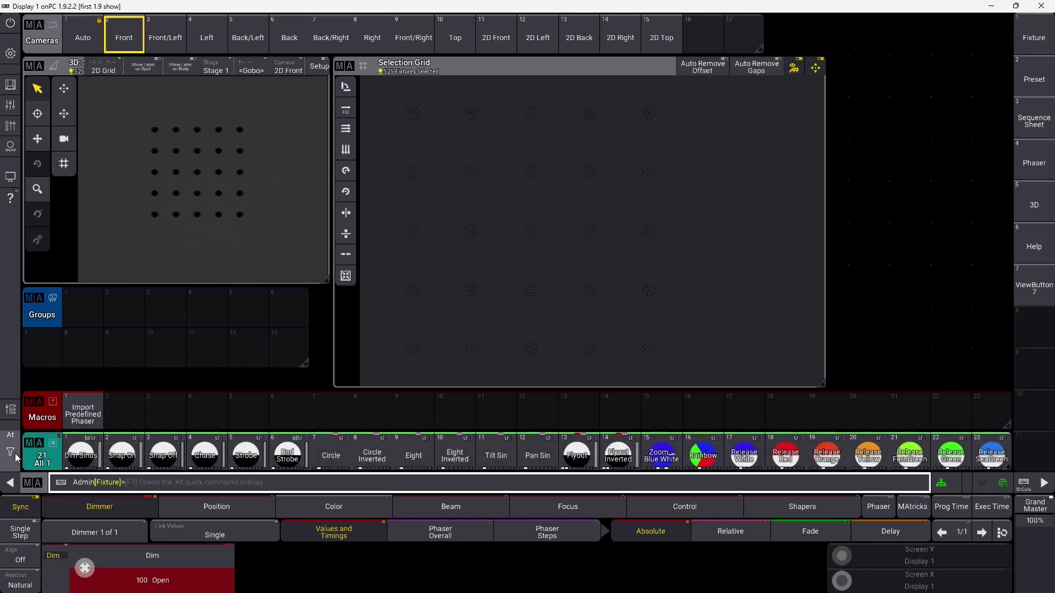
Step: Select all 25 main fixtures in the 3D viewer and set their dimmer to Full
{"action": "left_click_drag", "start_coordinate": [142, 124], "coordinate": [250, 220]}
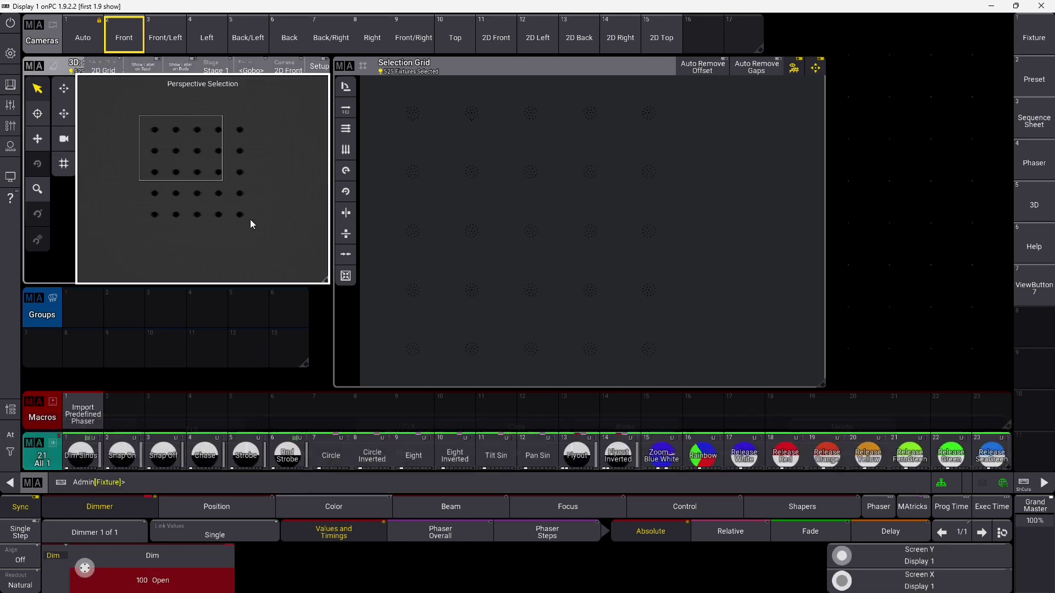
{"action": "left_click", "coordinate": [10, 435]}
{"action": "left_click", "coordinate": [155, 428]}
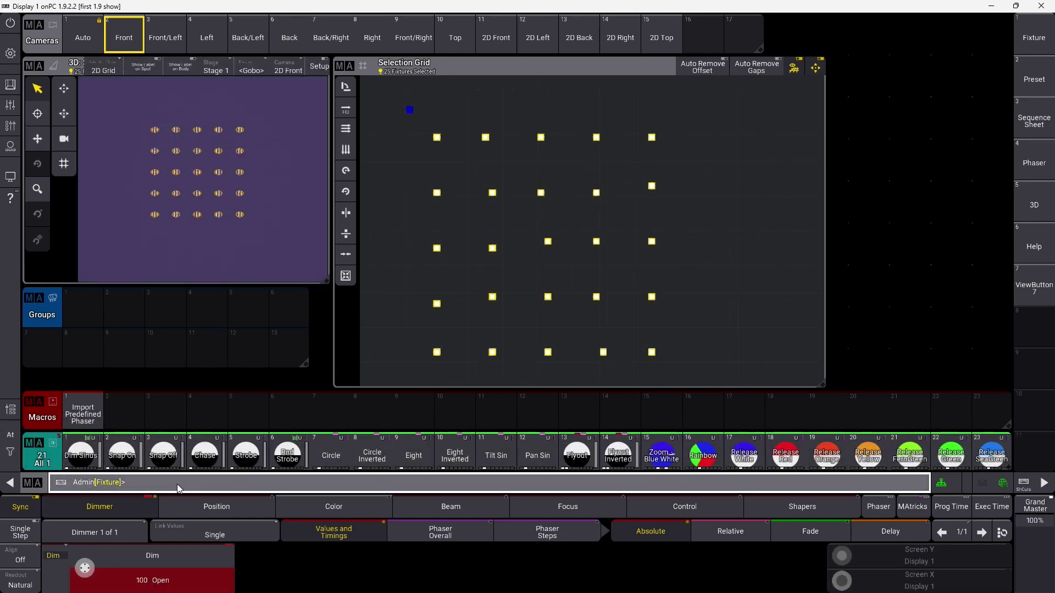
Step: Step the selection down to the subfixtures again and rearrange the Selection Grid from their 3D layout
{"action": "key", "text": "Return"}
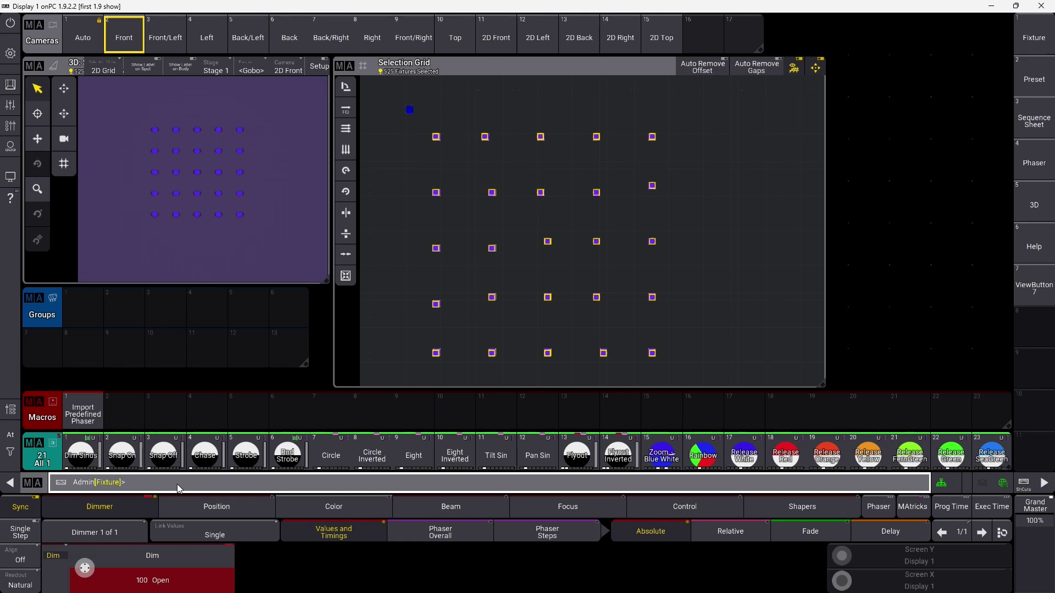
{"action": "left_click", "coordinate": [69, 170]}
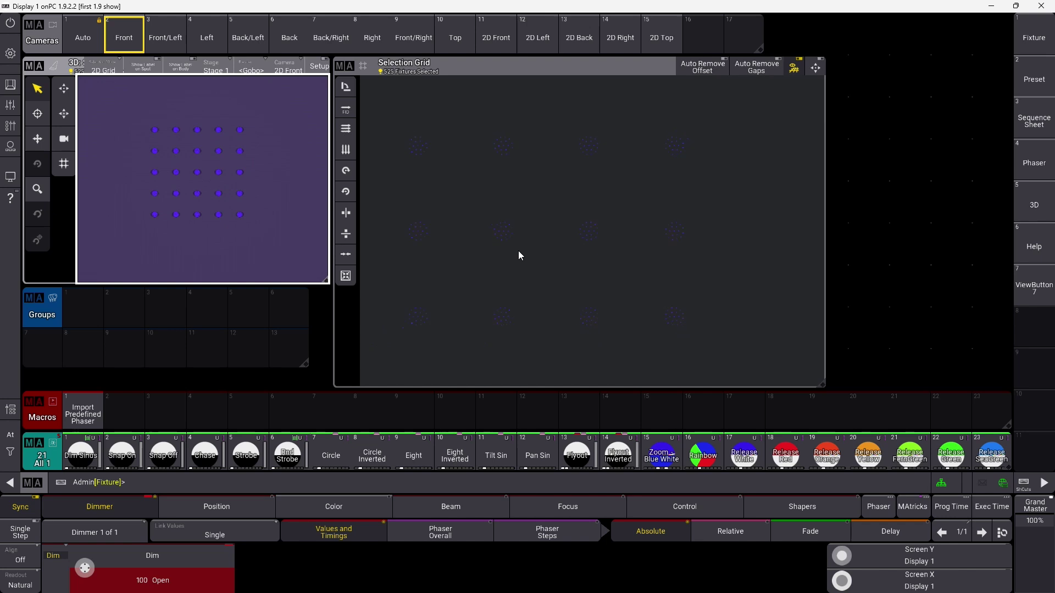
Step: View the dimmer phaser's encoder layers under Phaser Overall, including Speed and SpeedMaster, and those under Phaser Steps
{"action": "left_click", "coordinate": [535, 256]}
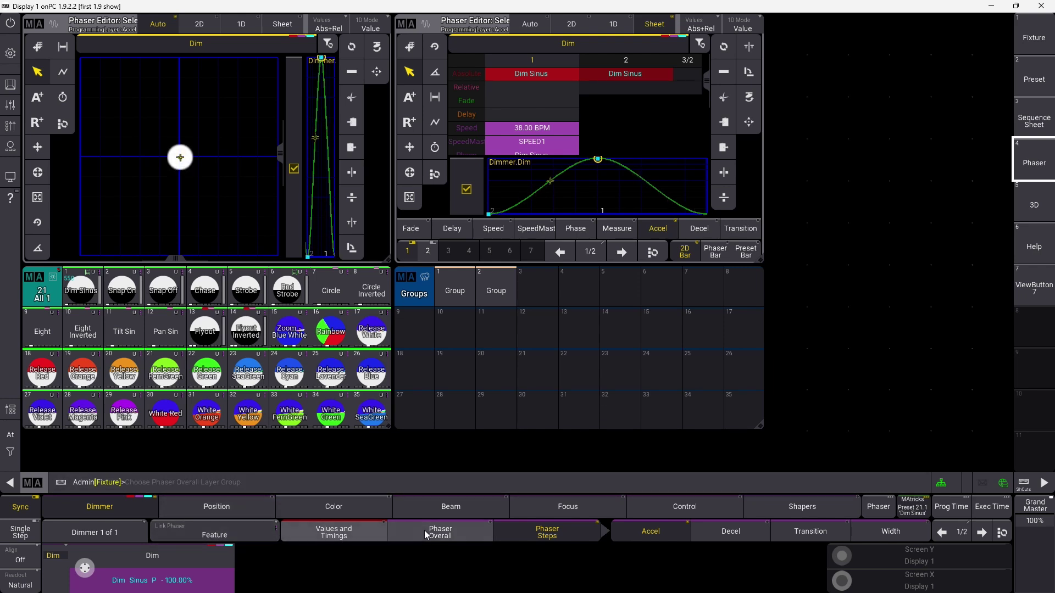
{"action": "left_click", "coordinate": [444, 534]}
{"action": "left_click", "coordinate": [546, 534]}
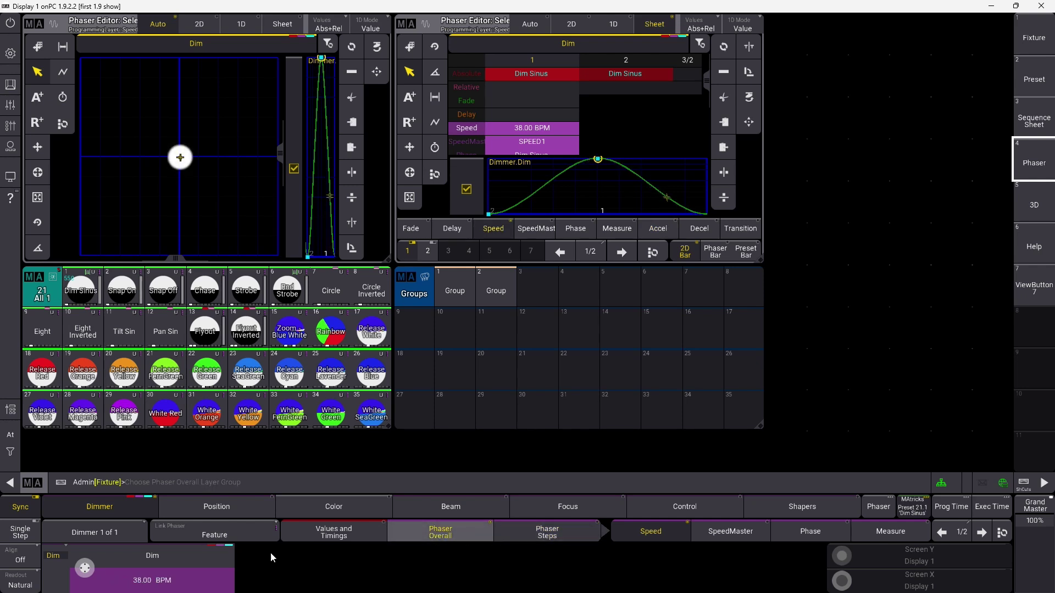
{"action": "left_click", "coordinate": [141, 566]}
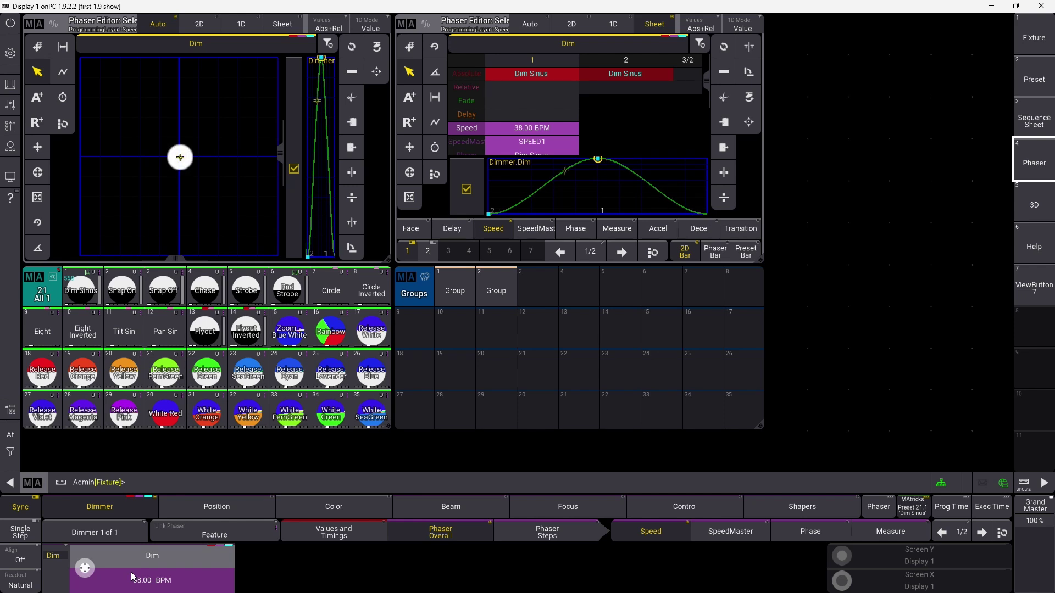
{"action": "left_click", "coordinate": [744, 529]}
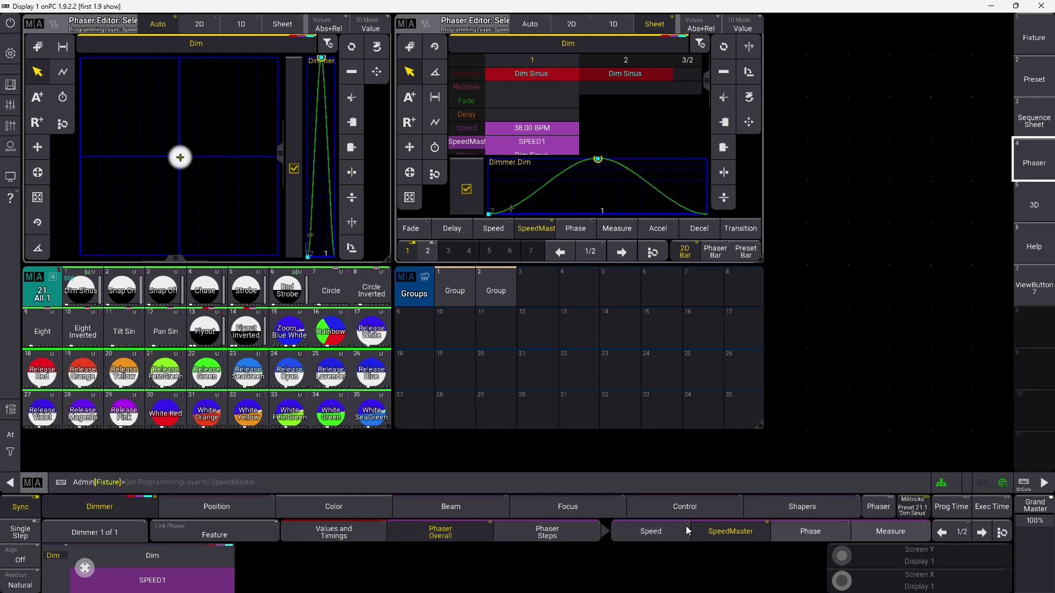
{"action": "left_click", "coordinate": [548, 533]}
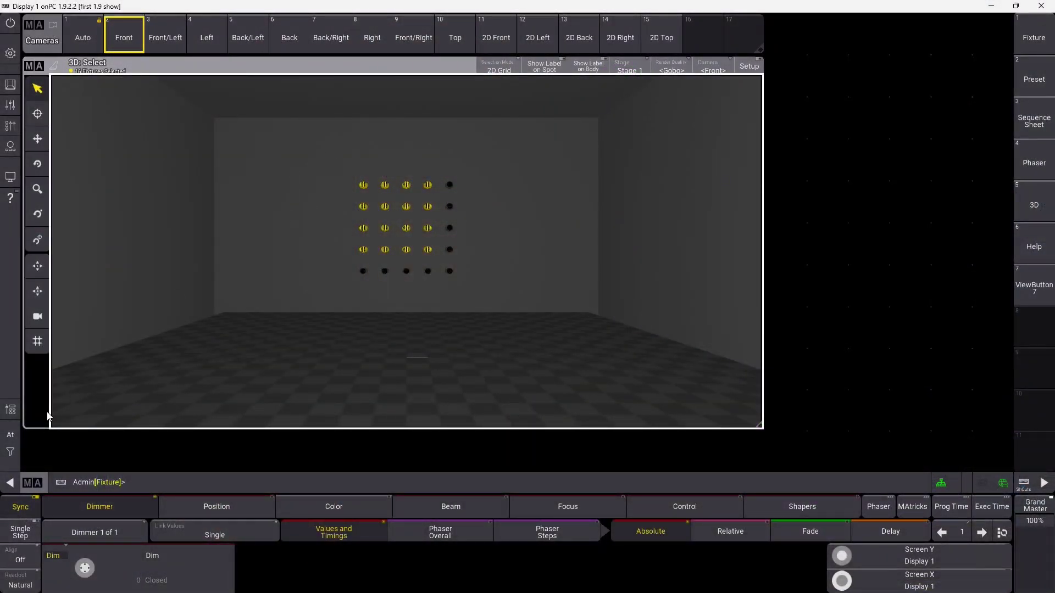
Step: Select the upper-left 4 by 4 block of fixtures in the 3D viewer
{"action": "left_click", "coordinate": [12, 450]}
{"action": "left_click", "coordinate": [42, 447]}
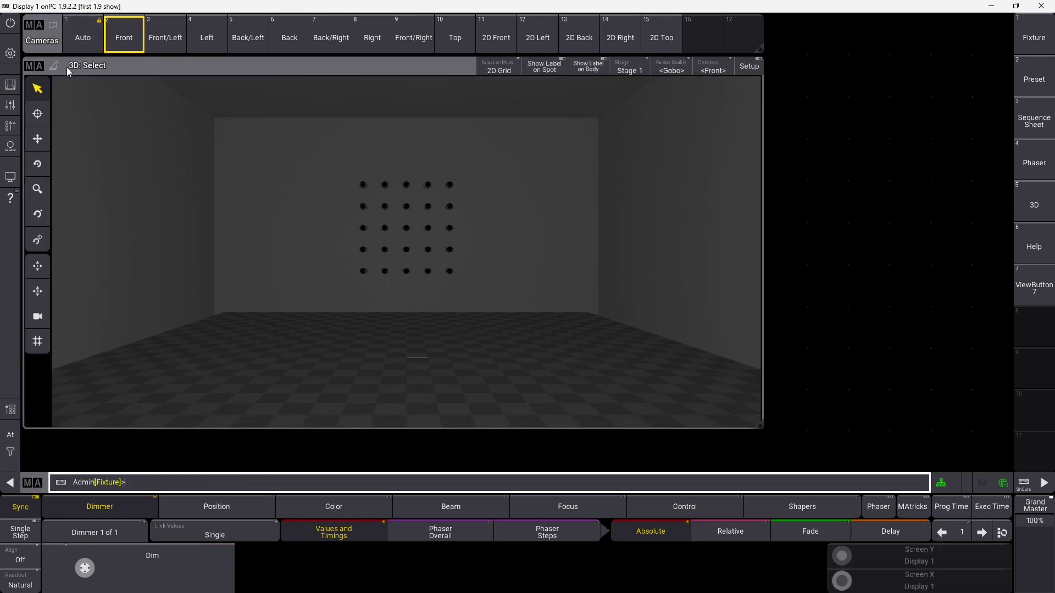
{"action": "left_click_drag", "start_coordinate": [331, 166], "coordinate": [334, 170]}
{"action": "left_click_drag", "start_coordinate": [428, 257], "coordinate": [439, 261]}
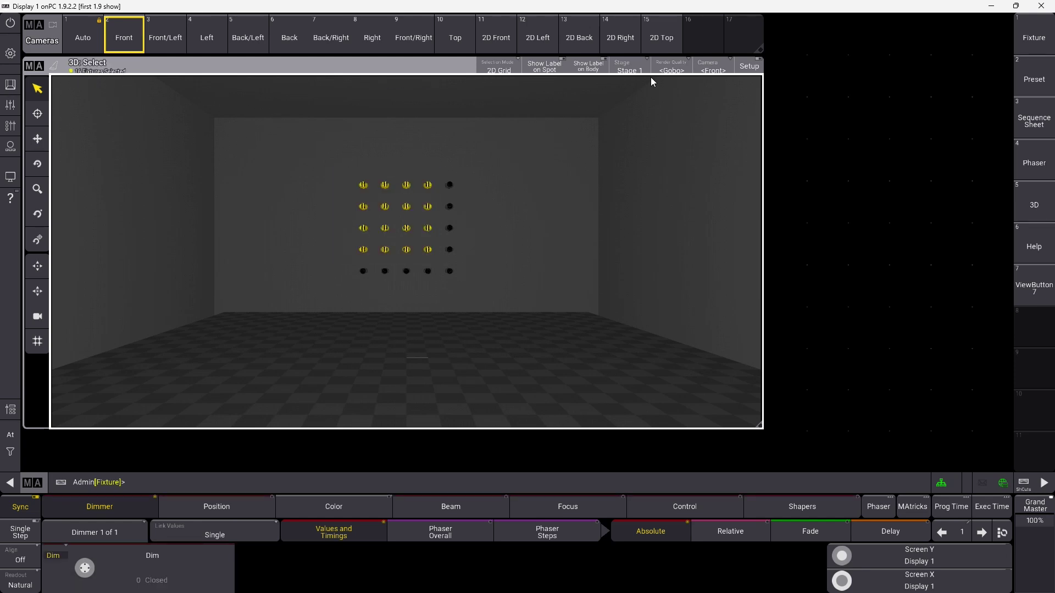
Step: Filter the list of all available windows by "fixt" and choose Fixture Sheet as the new window
{"action": "left_click", "coordinate": [783, 31]}
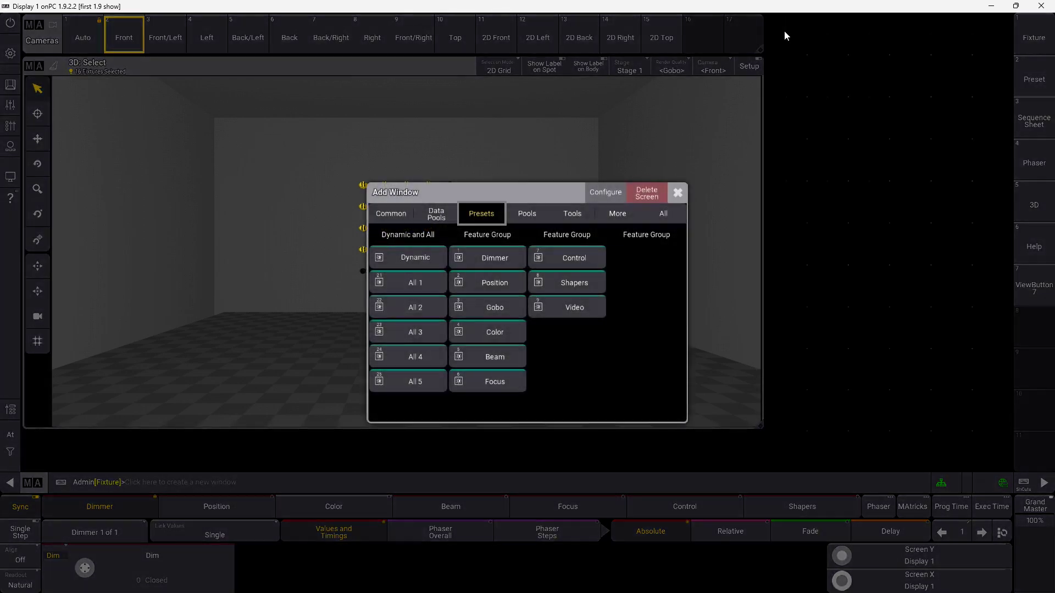
{"action": "left_click", "coordinate": [655, 214]}
{"action": "left_click", "coordinate": [402, 218]}
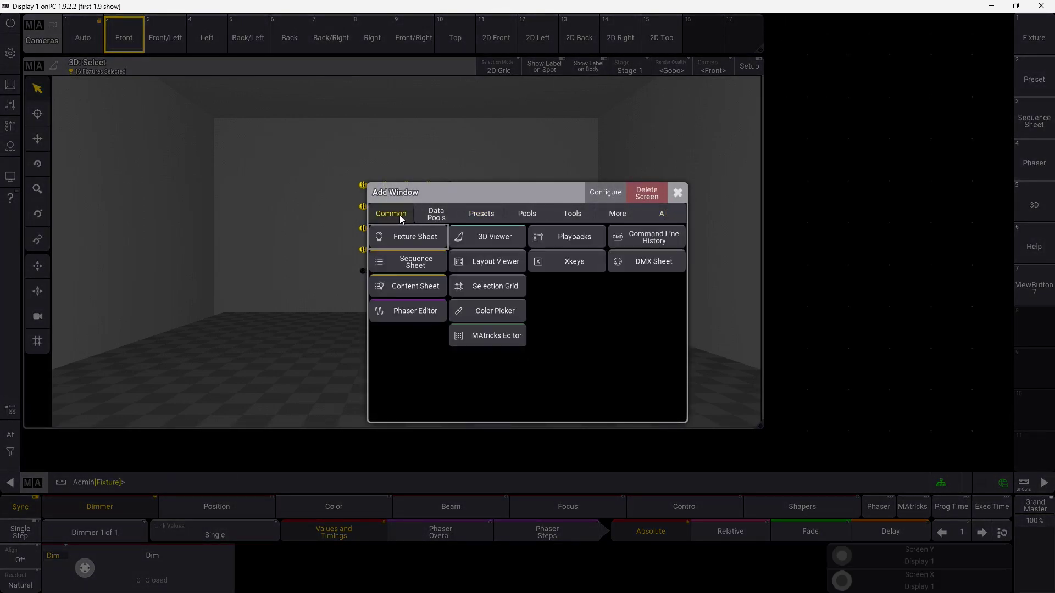
{"action": "left_click", "coordinate": [436, 214]}
{"action": "left_click", "coordinate": [671, 218]}
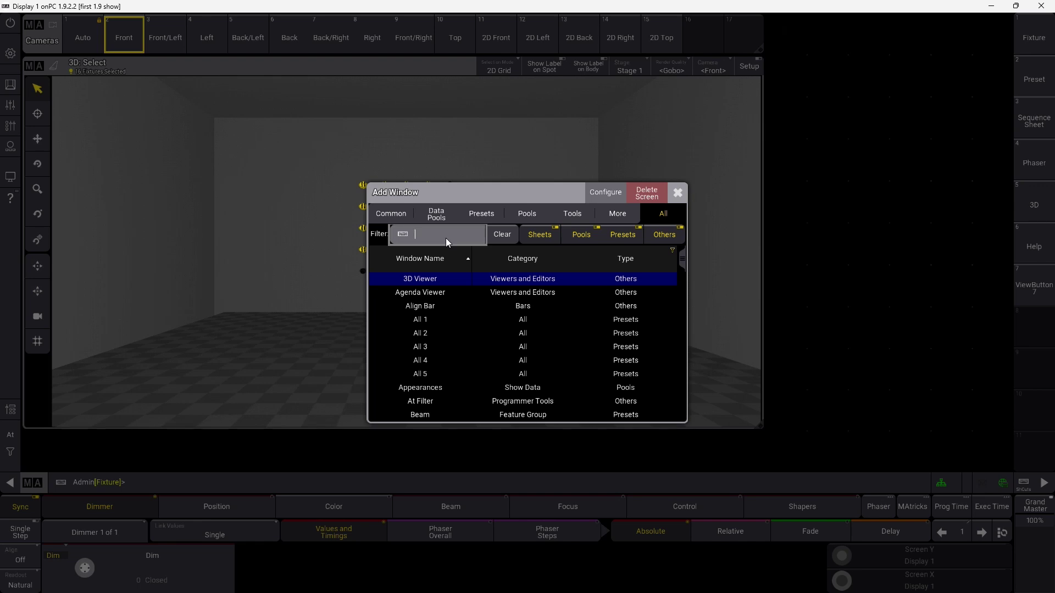
{"action": "type", "text": "fixt"}
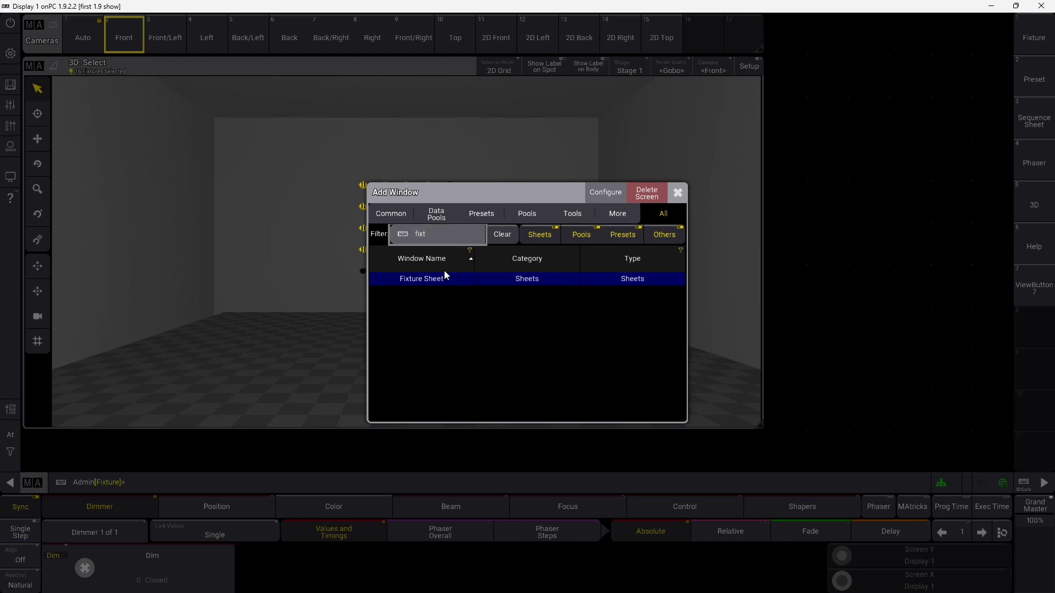
{"action": "left_click", "coordinate": [445, 274]}
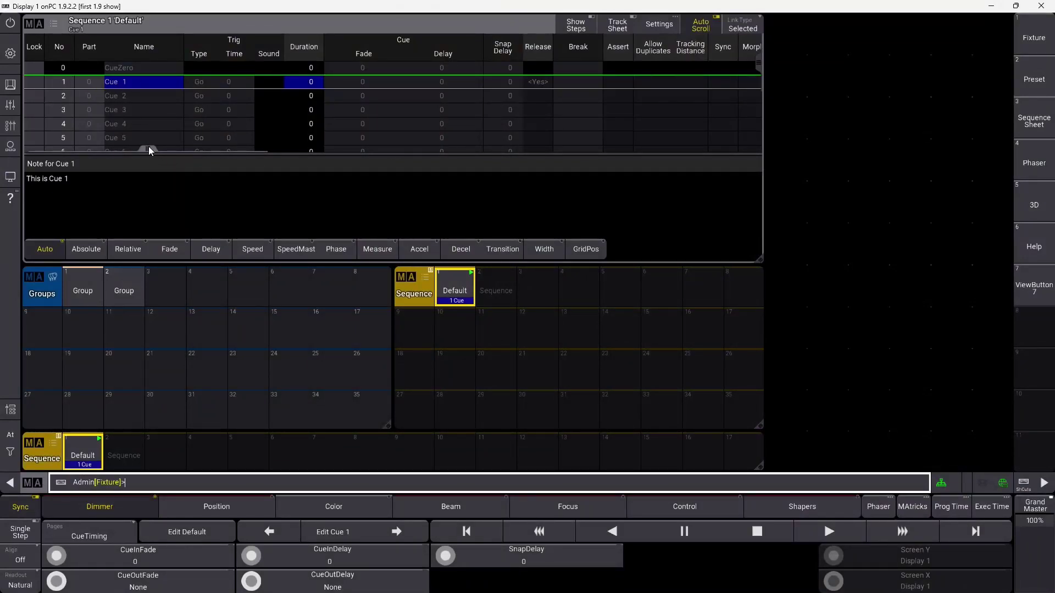
Step: Turn Show Notes off and on again in the Sequence Sheet's mask settings
{"action": "left_click_drag", "start_coordinate": [143, 147], "coordinate": [522, 154]}
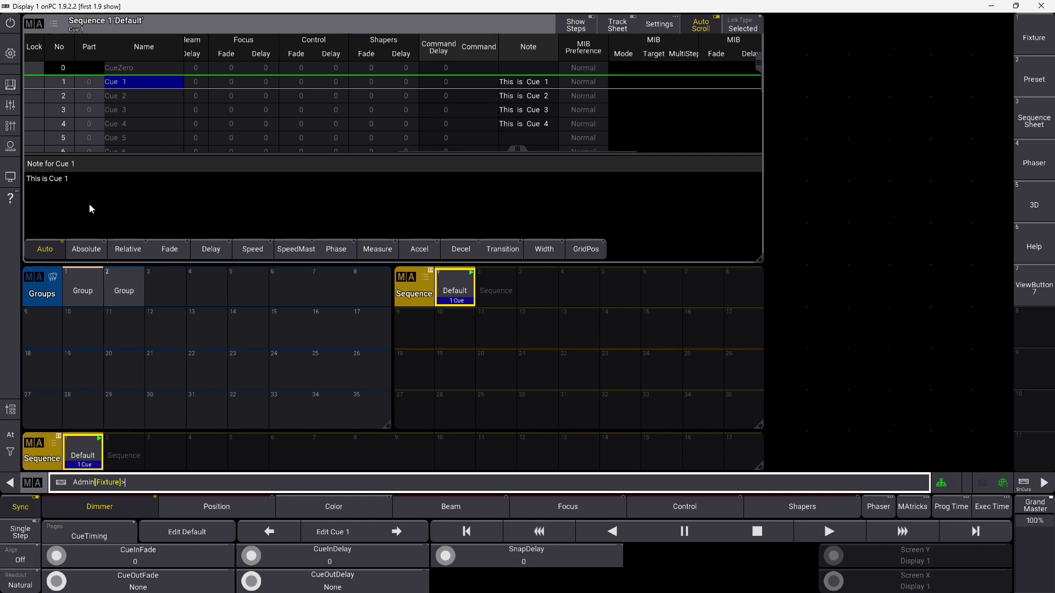
{"action": "left_click", "coordinate": [34, 24]}
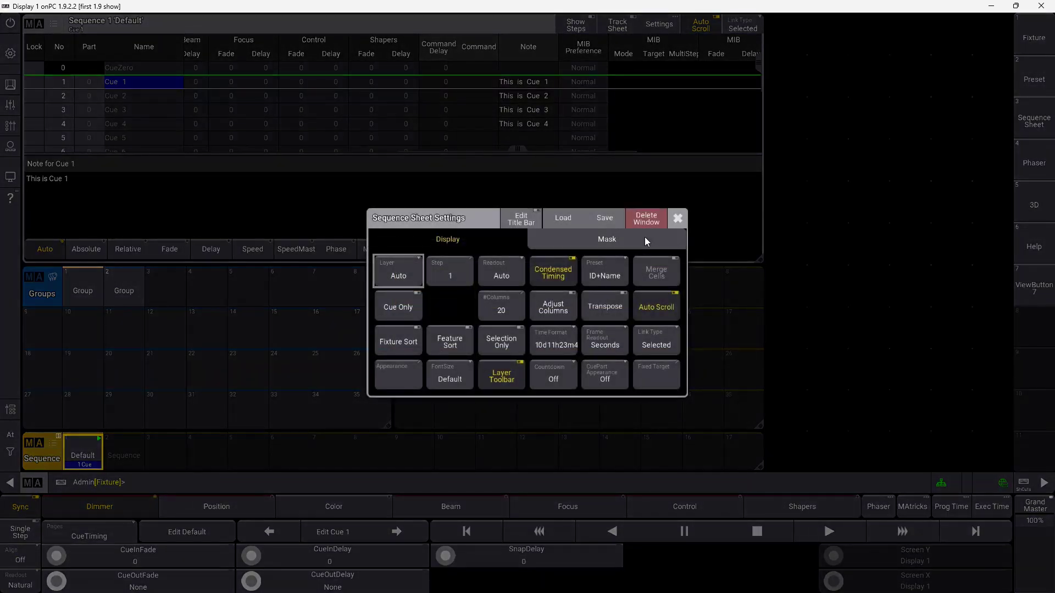
{"action": "left_click", "coordinate": [566, 243]}
{"action": "left_click", "coordinate": [500, 341]}
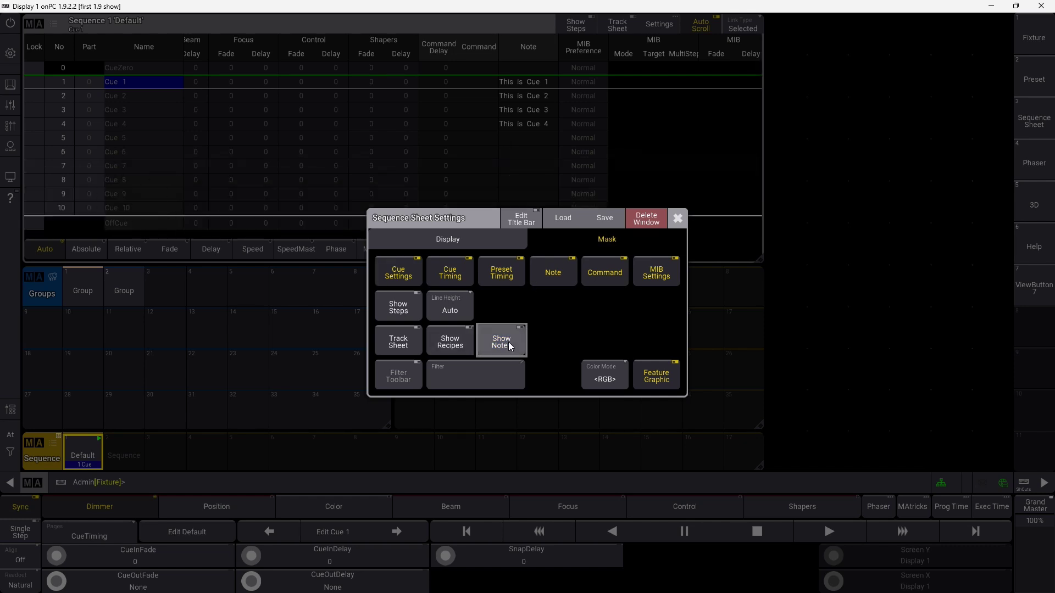
{"action": "left_click", "coordinate": [500, 341]}
{"action": "left_click", "coordinate": [677, 222]}
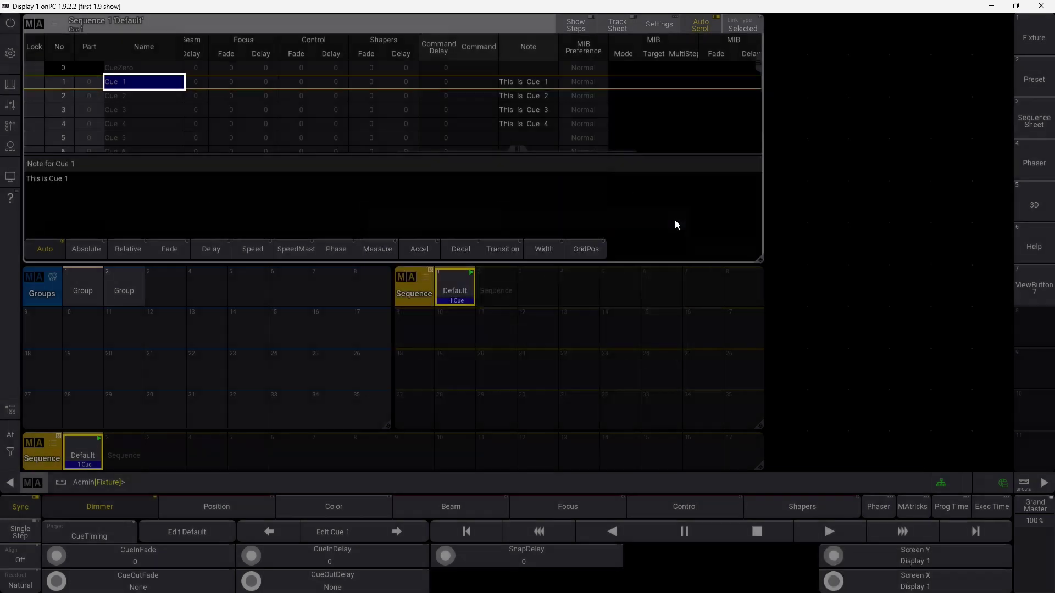
Step: Add an Info window in the empty area beside the Sequence Sheet, filtering the window list by "info"
{"action": "left_click", "coordinate": [777, 29]}
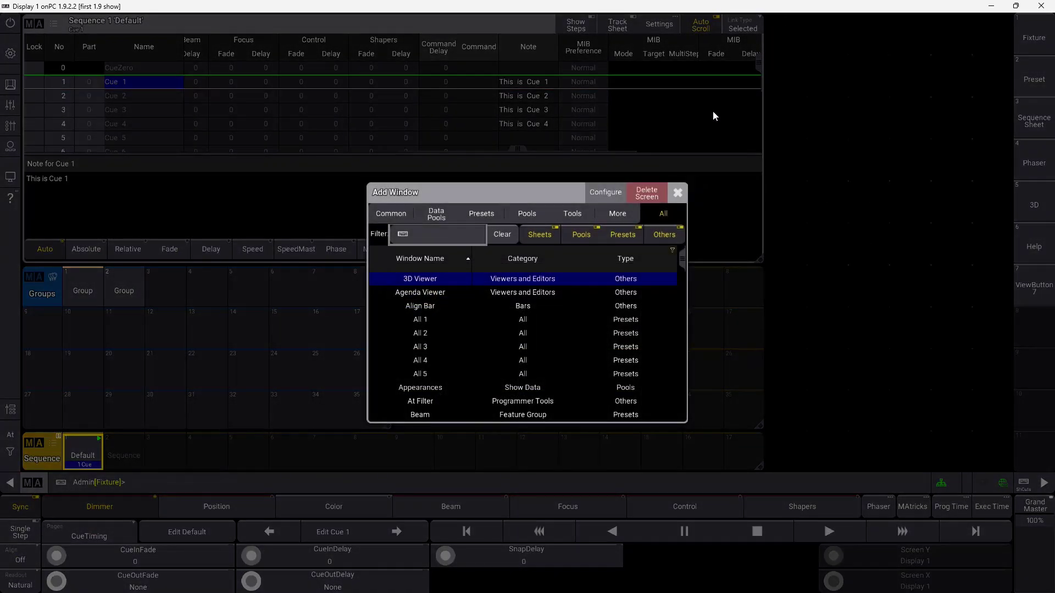
{"action": "left_click", "coordinate": [446, 239]}
{"action": "type", "text": "info"}
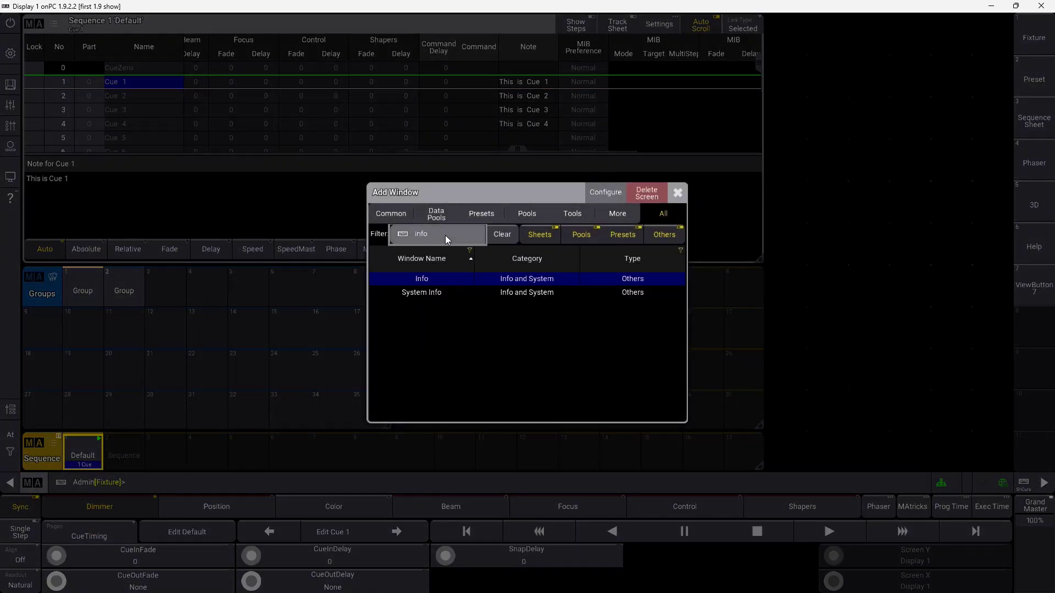
{"action": "left_click", "coordinate": [428, 281]}
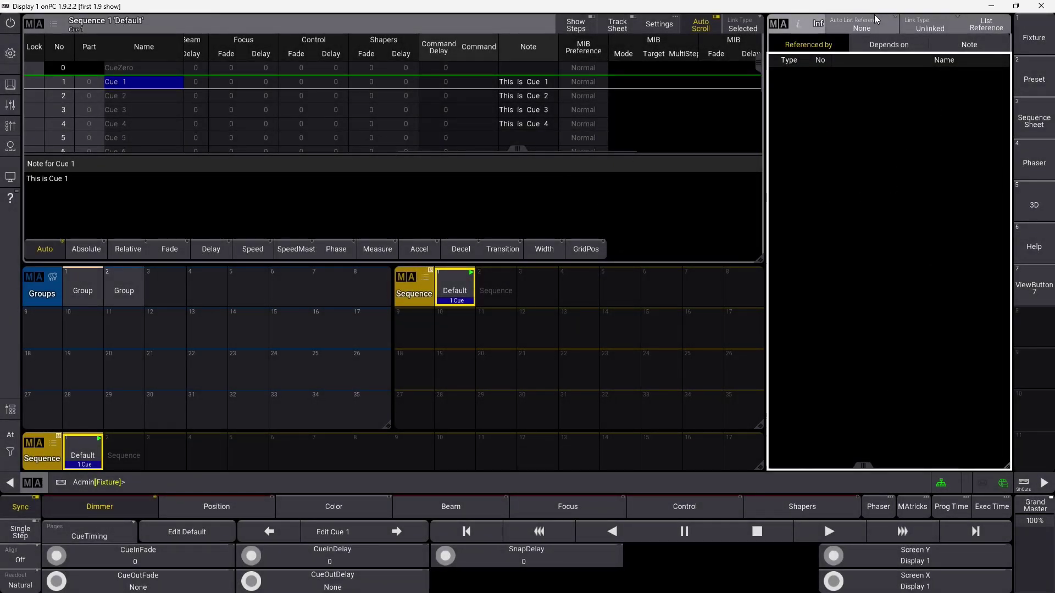
Step: Set the Info window's Auto List Reference to Selected Sequence and show its notes with the link type Current Cue
{"action": "left_click", "coordinate": [864, 30]}
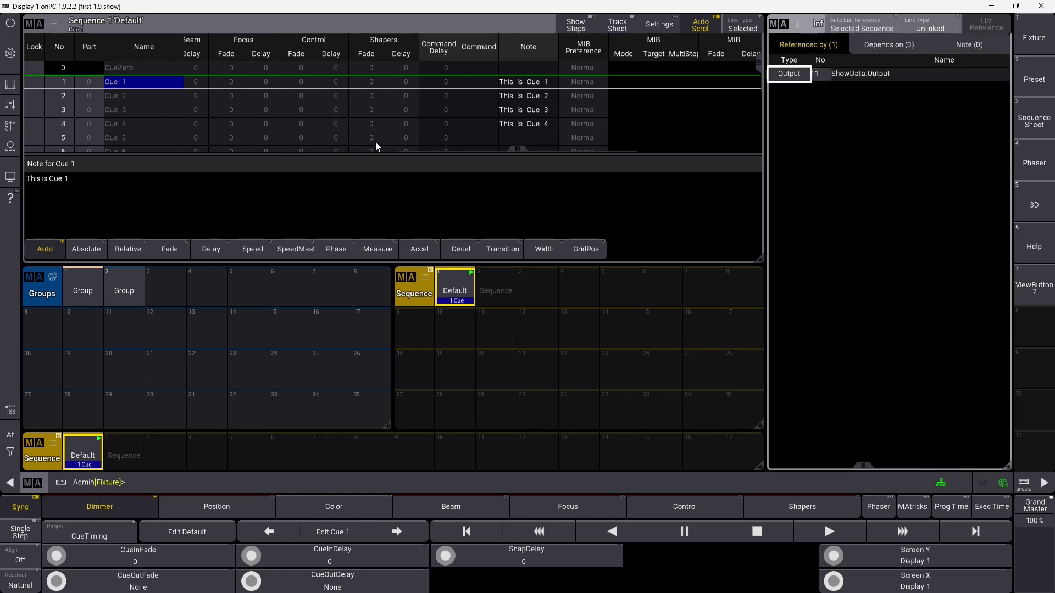
{"action": "left_click", "coordinate": [962, 52]}
{"action": "left_click", "coordinate": [940, 35]}
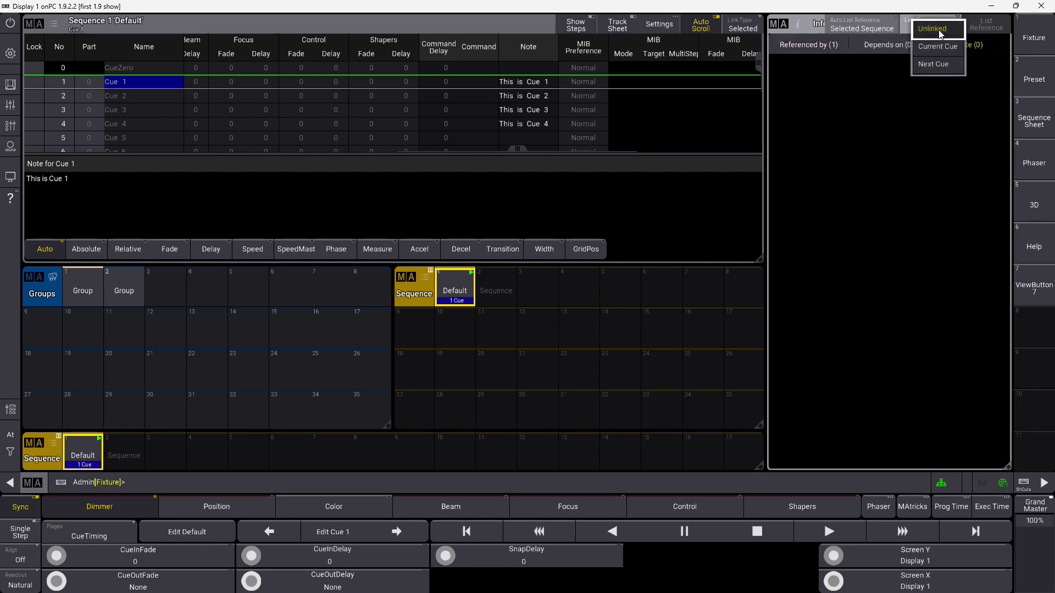
{"action": "left_click", "coordinate": [938, 48]}
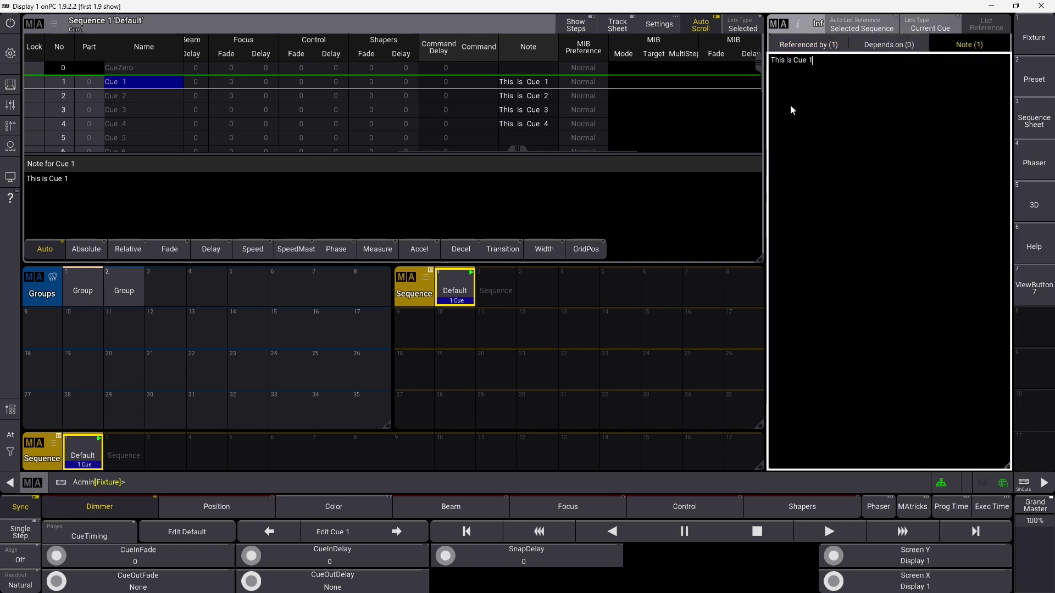
Step: Switch the Info window's link type to Next Cue and return it to Current Cue
{"action": "left_click", "coordinate": [930, 28]}
{"action": "left_click", "coordinate": [935, 60]}
{"action": "left_click", "coordinate": [945, 28]}
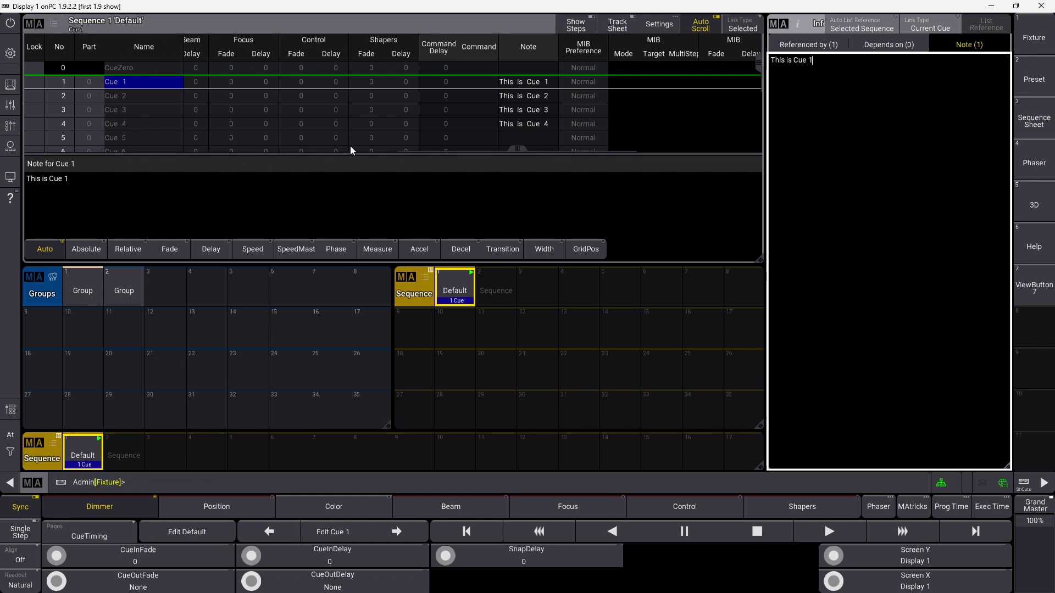
Step: Hide Cue Settings, Cue Timing, Preset Timing, Command and MIB Settings in the Sequence Sheet's mask, leaving Note enabled
{"action": "left_click_drag", "start_coordinate": [503, 149], "coordinate": [124, 153]}
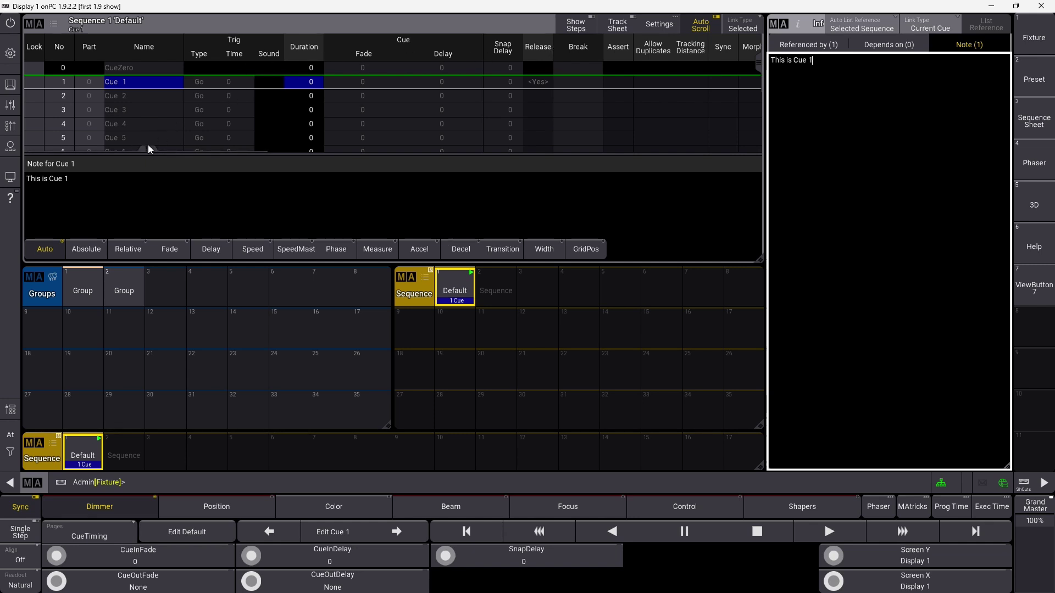
{"action": "left_click", "coordinate": [31, 26]}
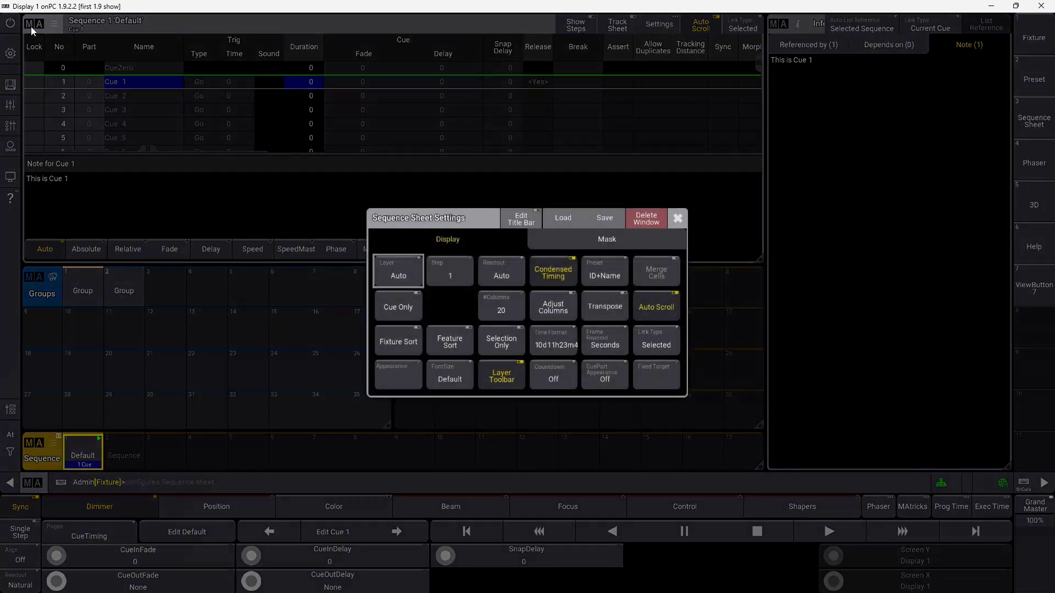
{"action": "left_click", "coordinate": [591, 240]}
{"action": "left_click", "coordinate": [399, 273]}
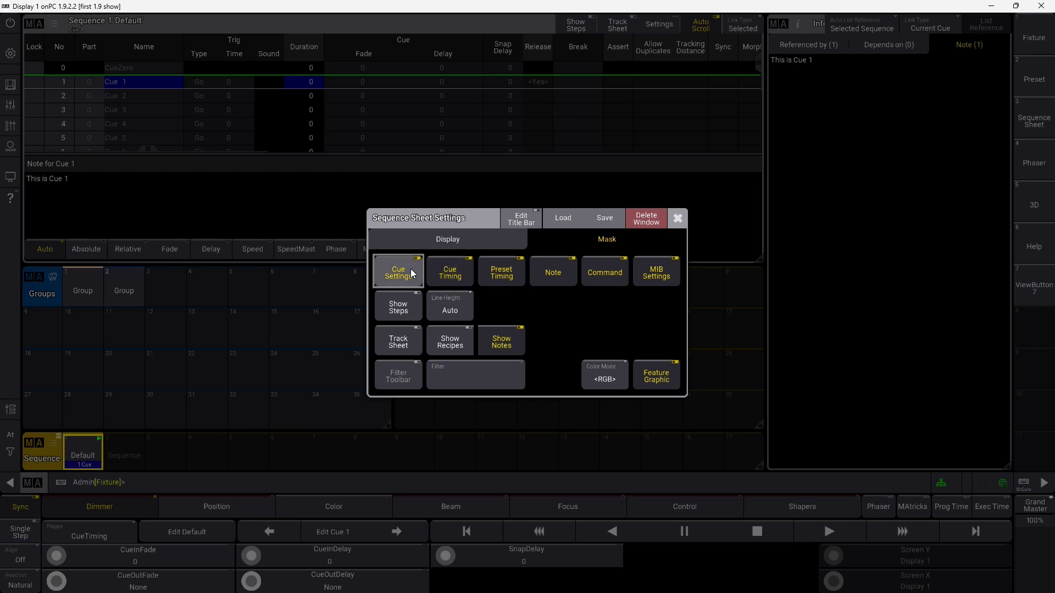
{"action": "left_click", "coordinate": [450, 273]}
{"action": "left_click", "coordinate": [501, 273]}
{"action": "left_click", "coordinate": [604, 273]}
{"action": "left_click", "coordinate": [656, 273]}
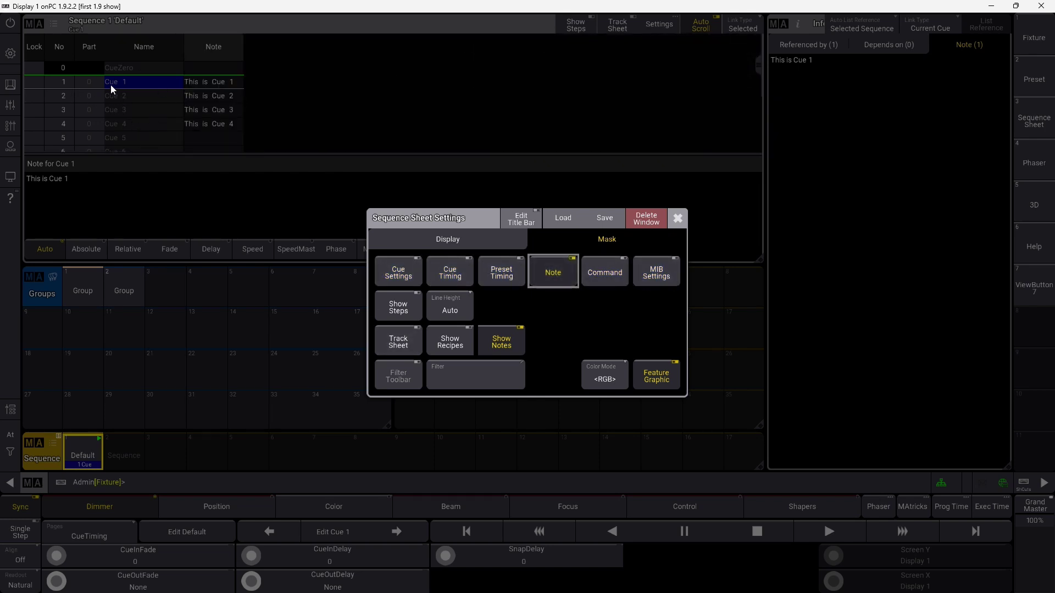
{"action": "left_click", "coordinate": [677, 219]}
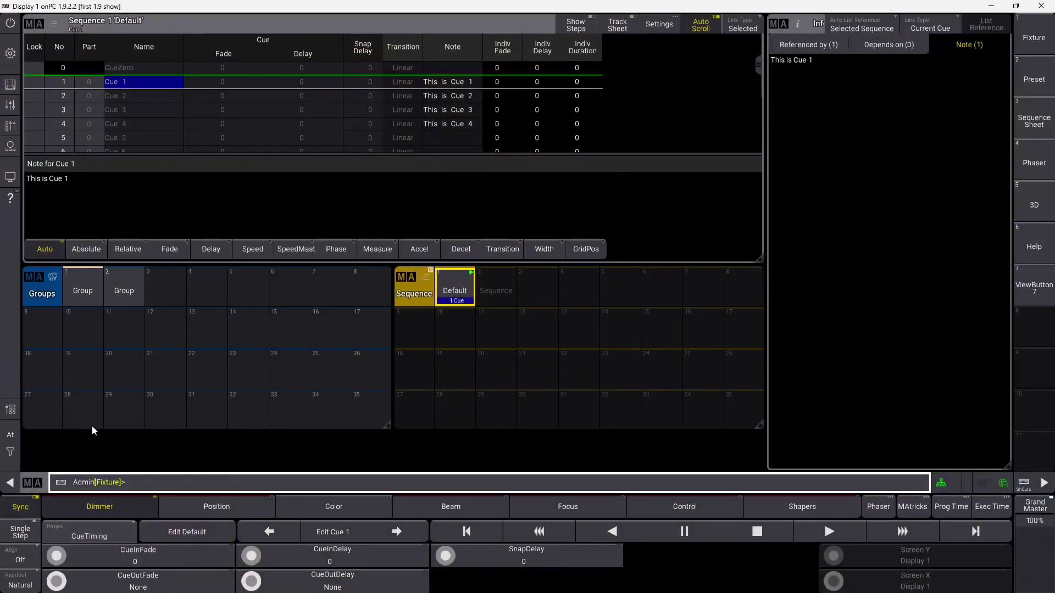
Step: Add a Quickeys pool in the empty row below the Groups pool, filtering the window list by "qui"
{"action": "left_click", "coordinate": [45, 444]}
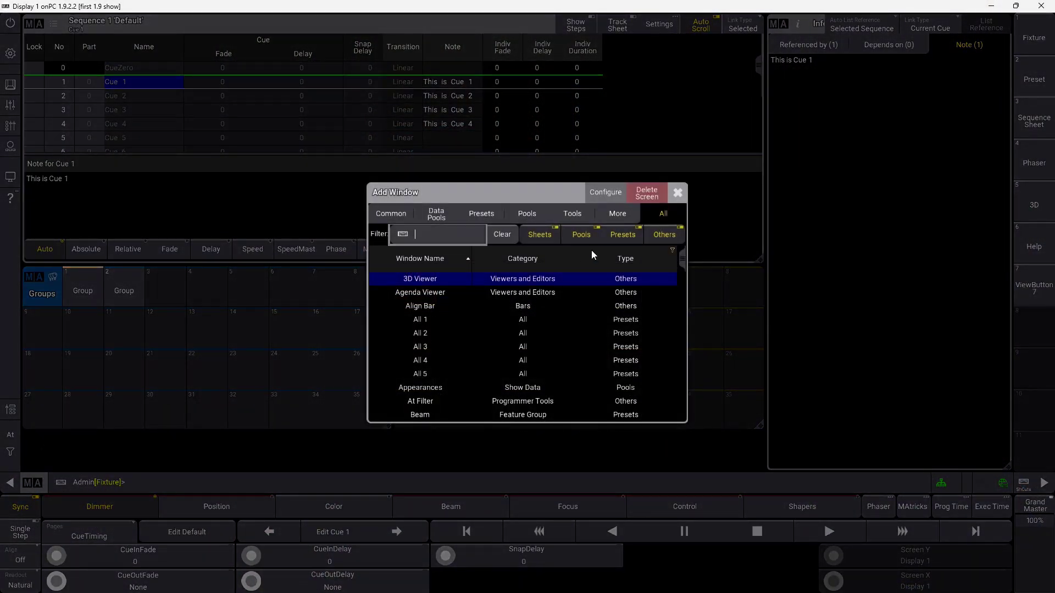
{"action": "left_click", "coordinate": [474, 236]}
{"action": "type", "text": "qui"}
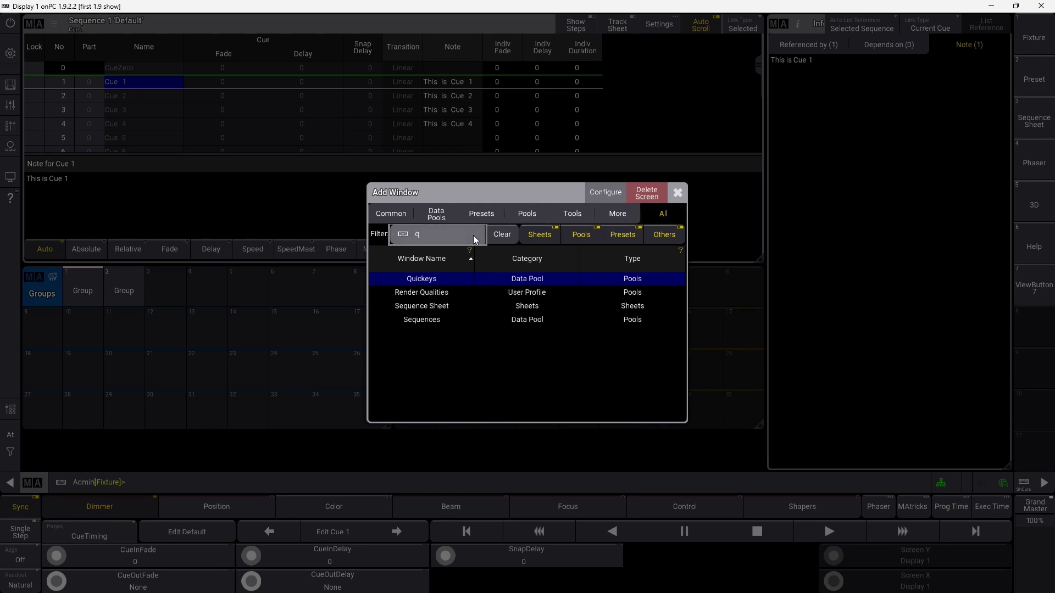
{"action": "left_click", "coordinate": [450, 278]}
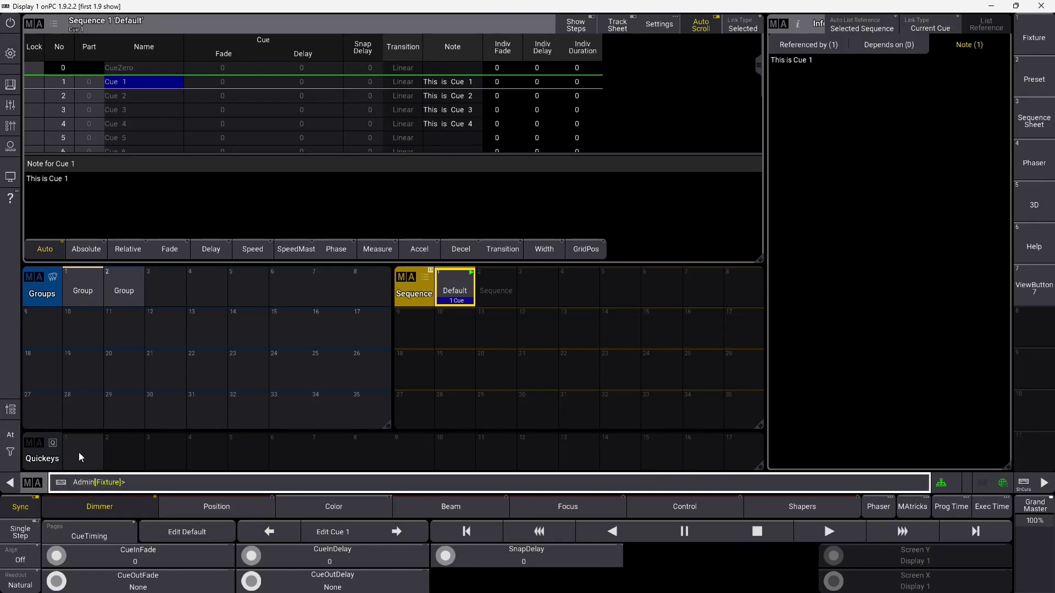
Step: Edit the first Quickey and assign it the STORE code
{"action": "left_click_drag", "start_coordinate": [83, 444], "coordinate": [127, 510]}
{"action": "left_click_drag", "start_coordinate": [72, 466], "coordinate": [58, 457]}
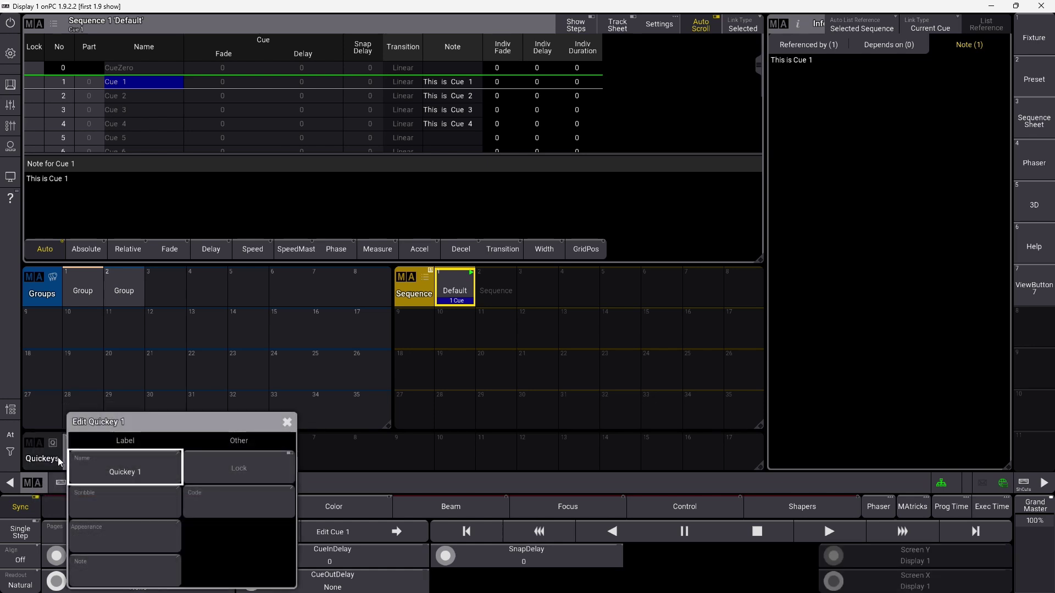
{"action": "left_click", "coordinate": [228, 503]}
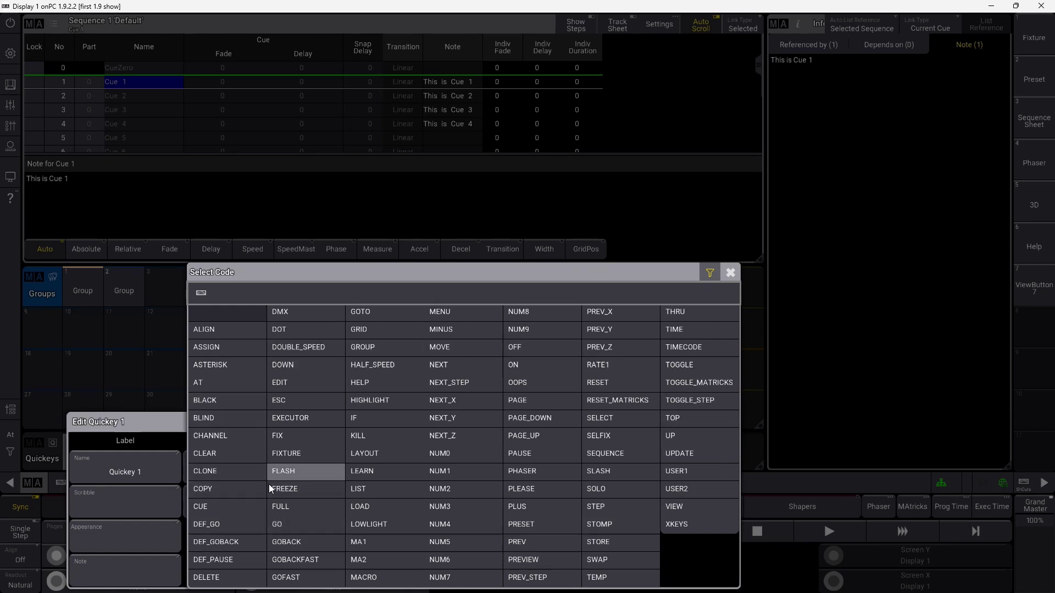
{"action": "left_click", "coordinate": [620, 541]}
{"action": "left_click", "coordinate": [287, 422]}
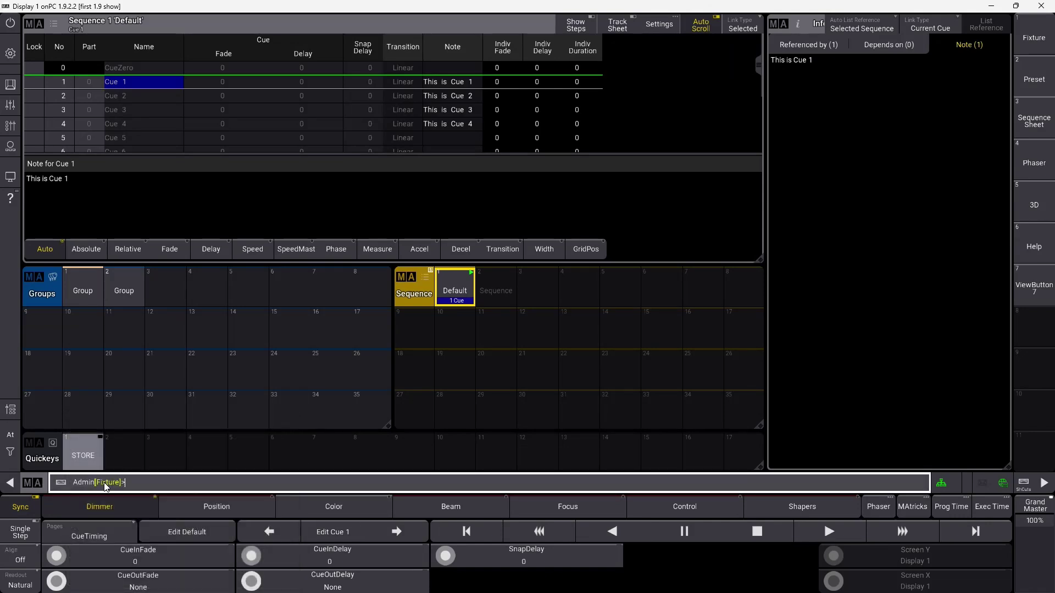
Step: Edit the second Quickey and assign it the SEQUENCE code
{"action": "right_click", "coordinate": [130, 457]}
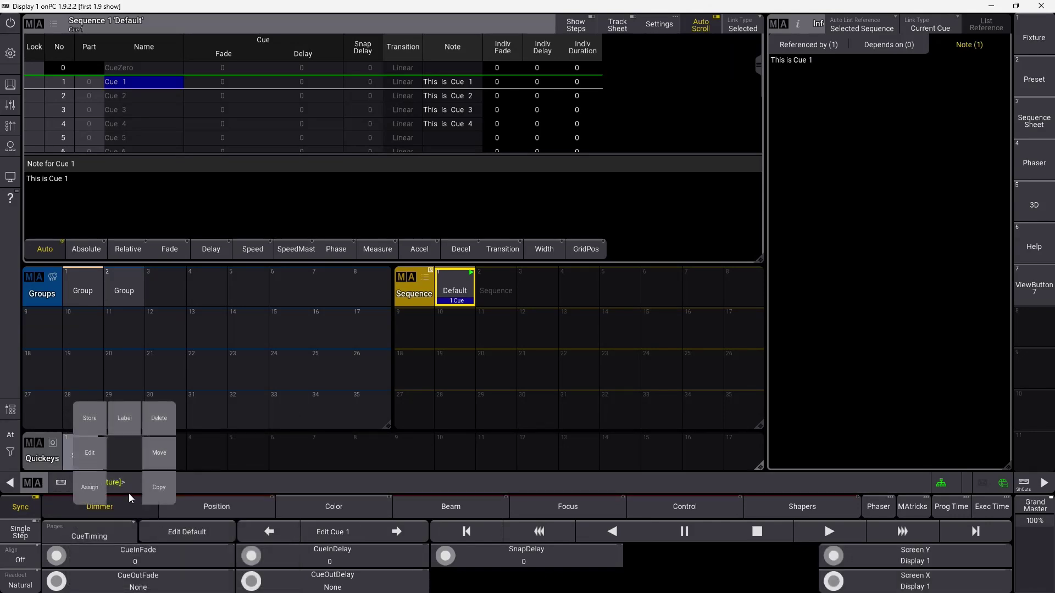
{"action": "left_click", "coordinate": [98, 459]}
{"action": "left_click", "coordinate": [278, 497]}
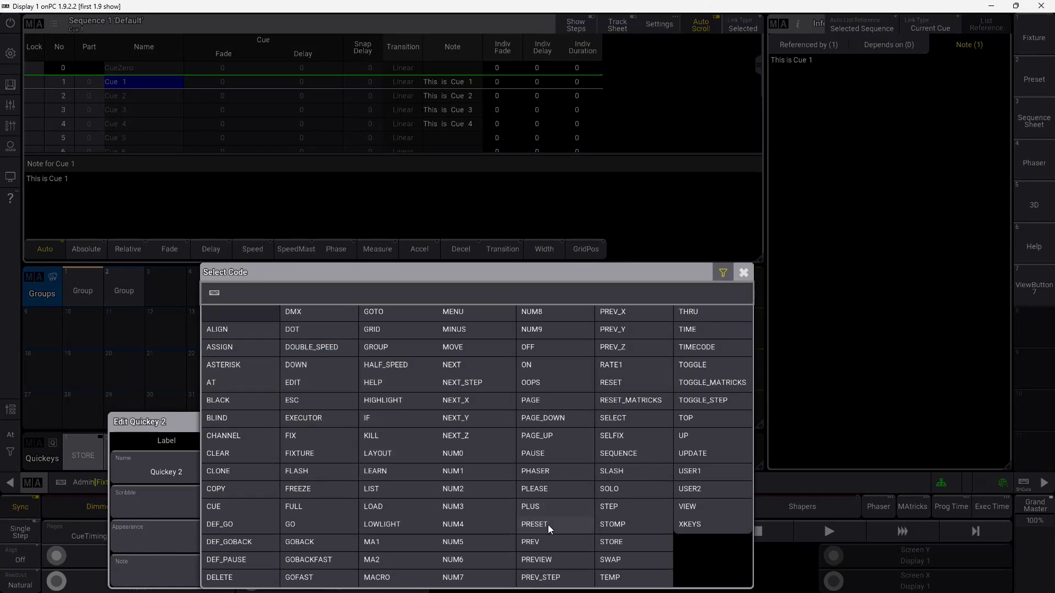
{"action": "left_click", "coordinate": [618, 453]}
{"action": "left_click", "coordinate": [328, 422]}
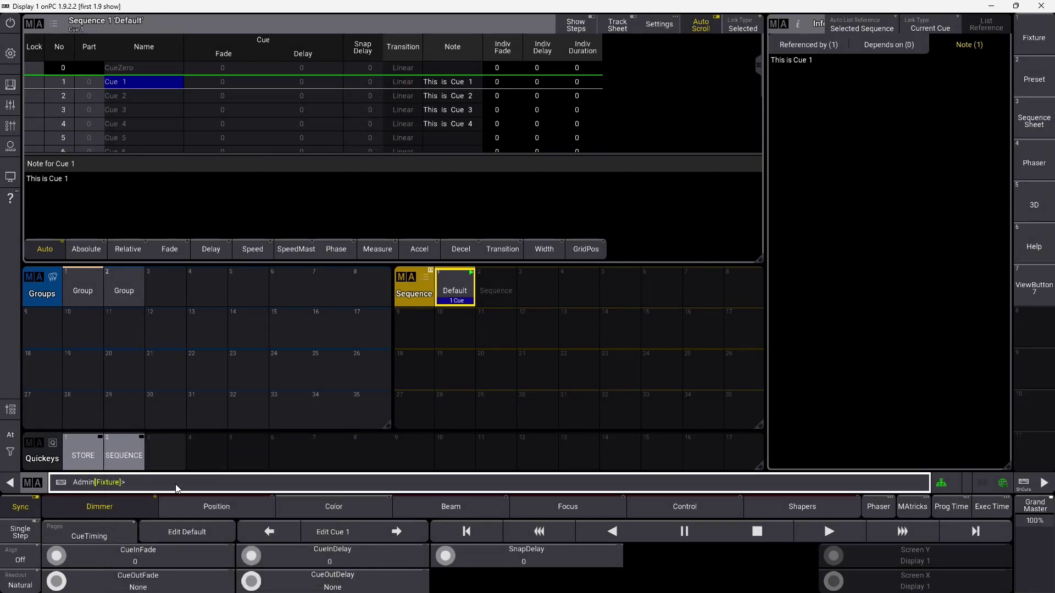
Step: Edit the third Quickey and assign it the CUE code
{"action": "left_click_drag", "start_coordinate": [162, 450], "coordinate": [137, 457]}
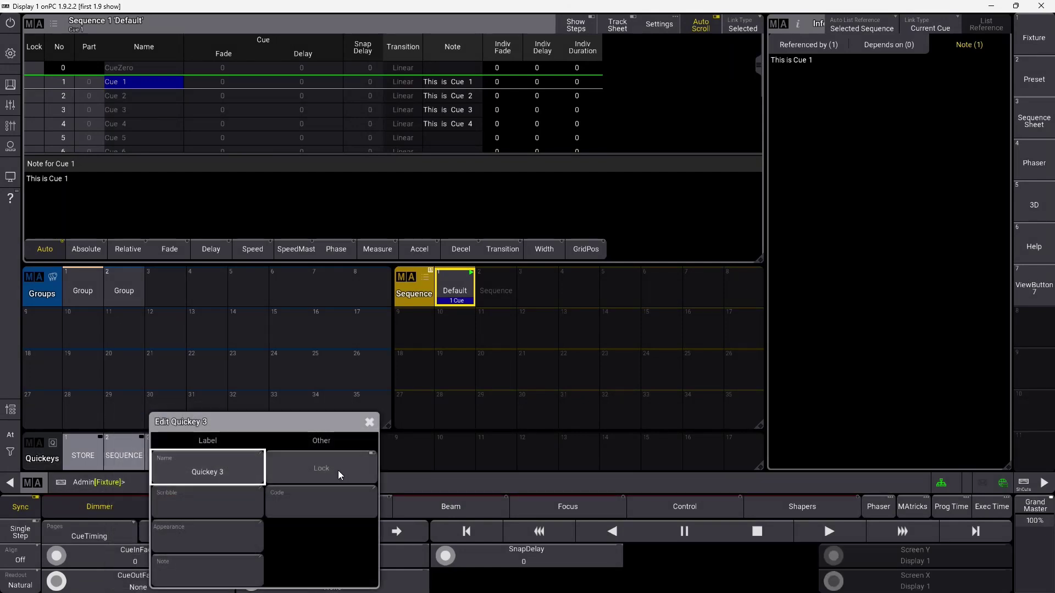
{"action": "left_click", "coordinate": [299, 496]}
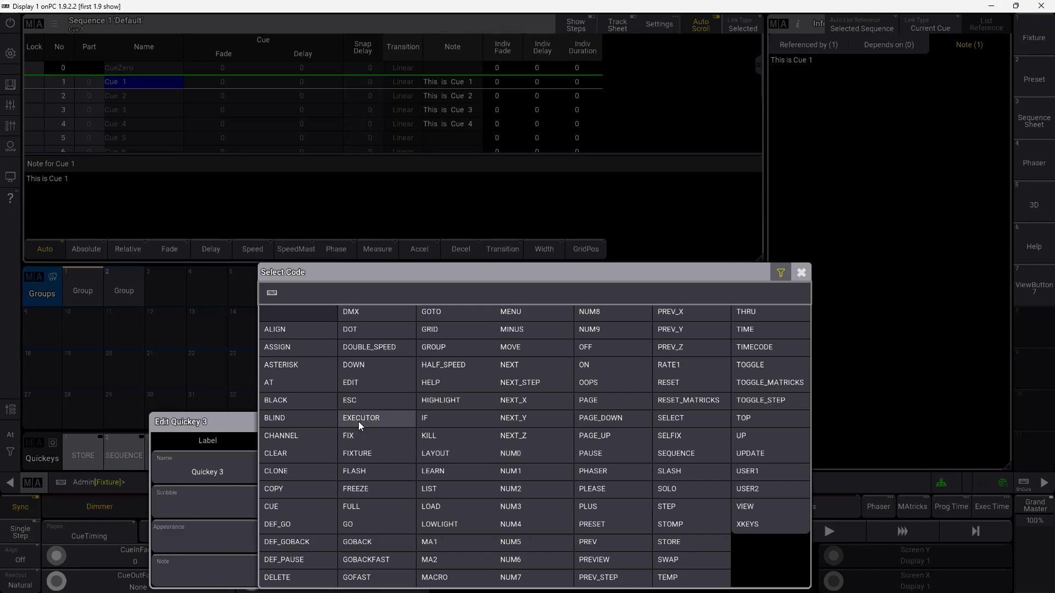
{"action": "left_click", "coordinate": [288, 504]}
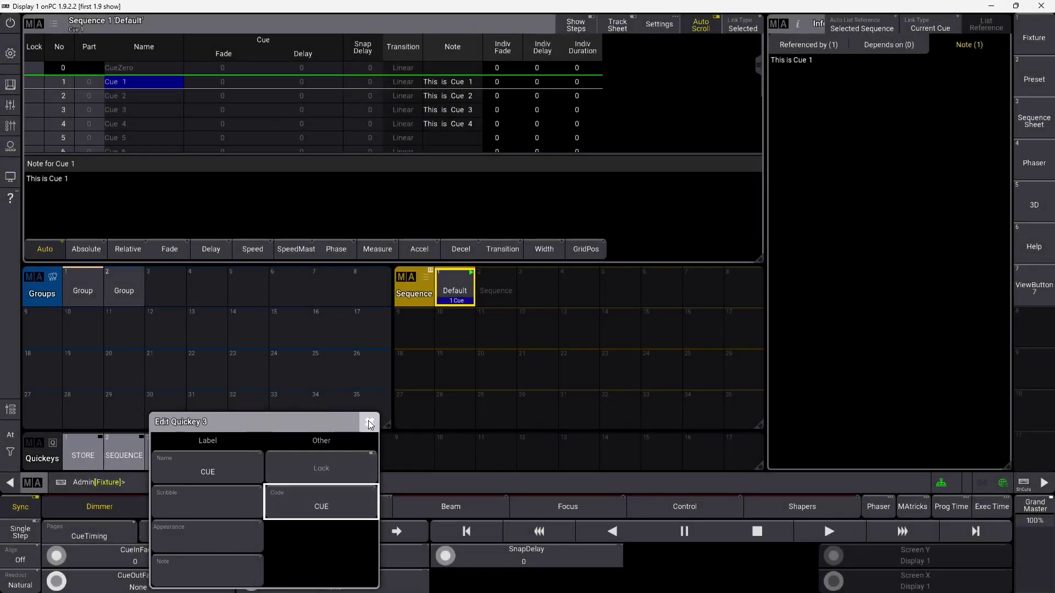
{"action": "left_click", "coordinate": [368, 421]}
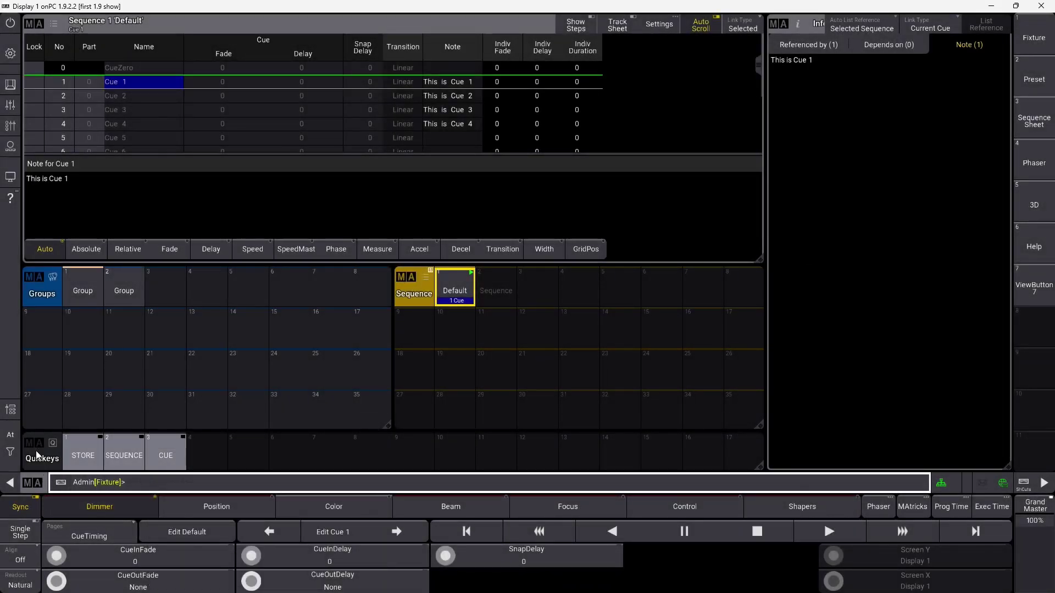
Step: Edit Quickey 6 and assign it the CLEAR code
{"action": "left_click", "coordinate": [9, 435]}
{"action": "left_click", "coordinate": [58, 456]}
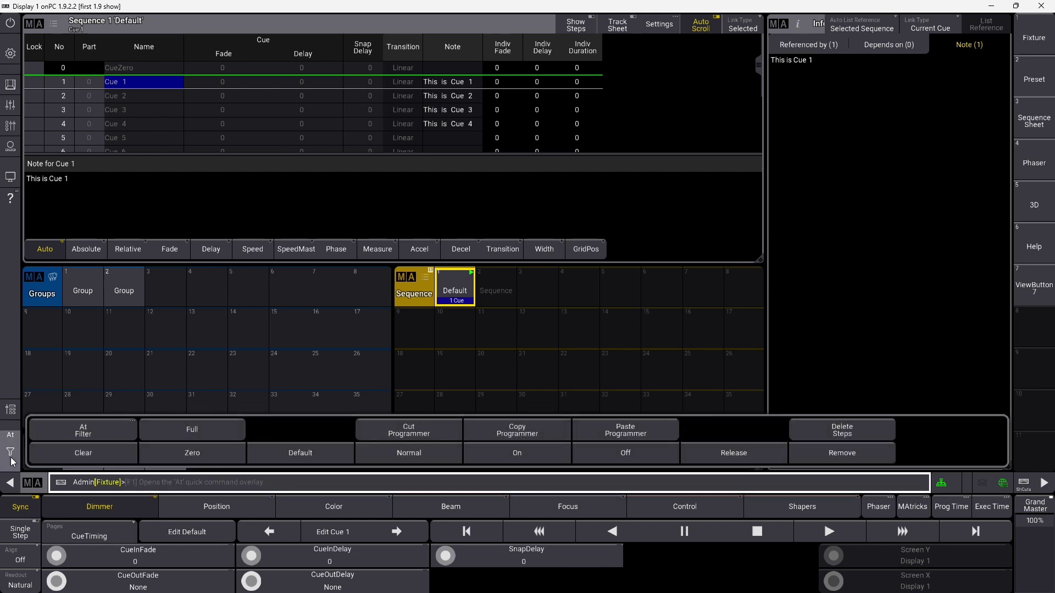
{"action": "left_click_drag", "start_coordinate": [289, 452], "coordinate": [243, 457]}
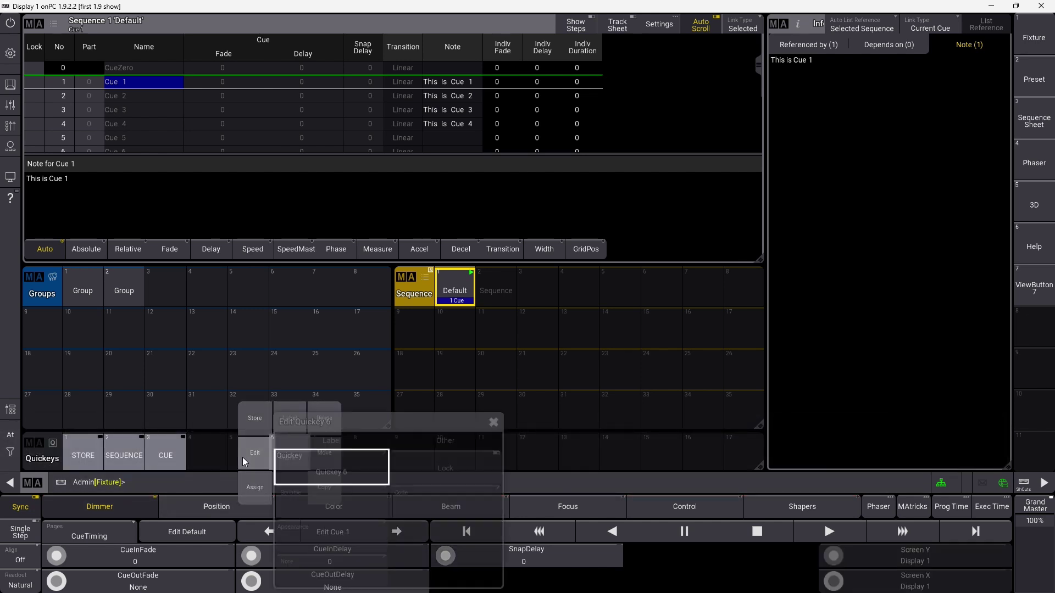
{"action": "left_click", "coordinate": [447, 506]}
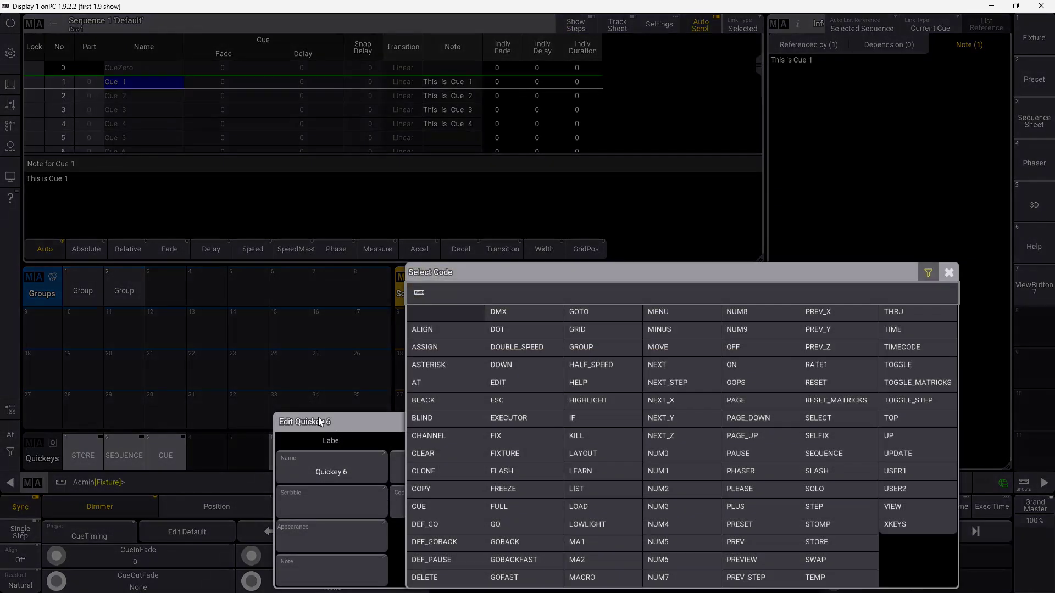
{"action": "left_click", "coordinate": [441, 425]}
{"action": "left_click", "coordinate": [488, 421]}
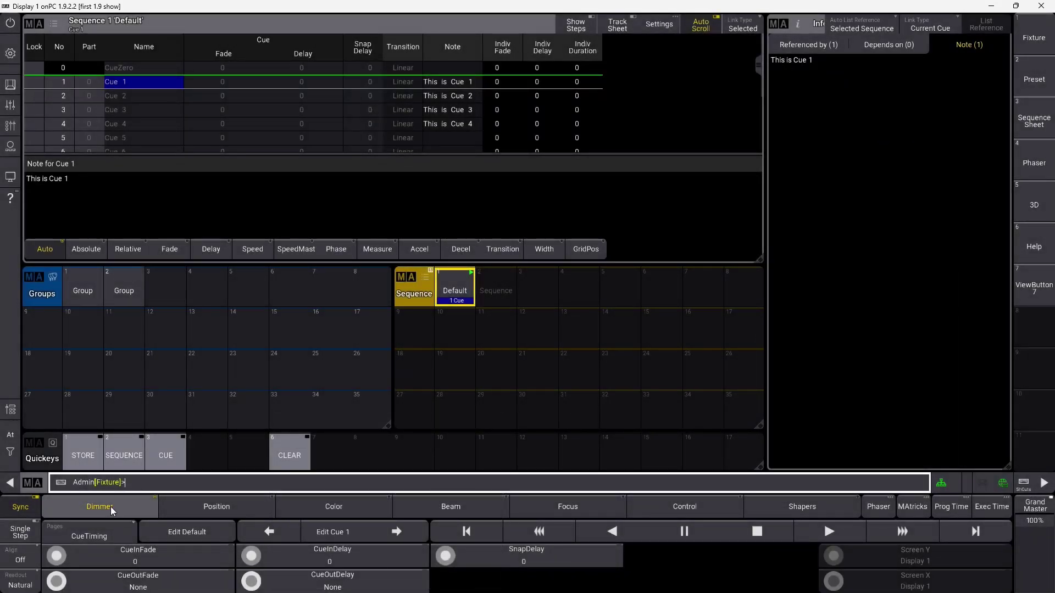
Step: Build the command Store Sequence 1 Cue 1 with the Quickeys, and store a new sequence in Sequence pool slot 3
{"action": "left_click", "coordinate": [10, 435]}
{"action": "left_click", "coordinate": [41, 460]}
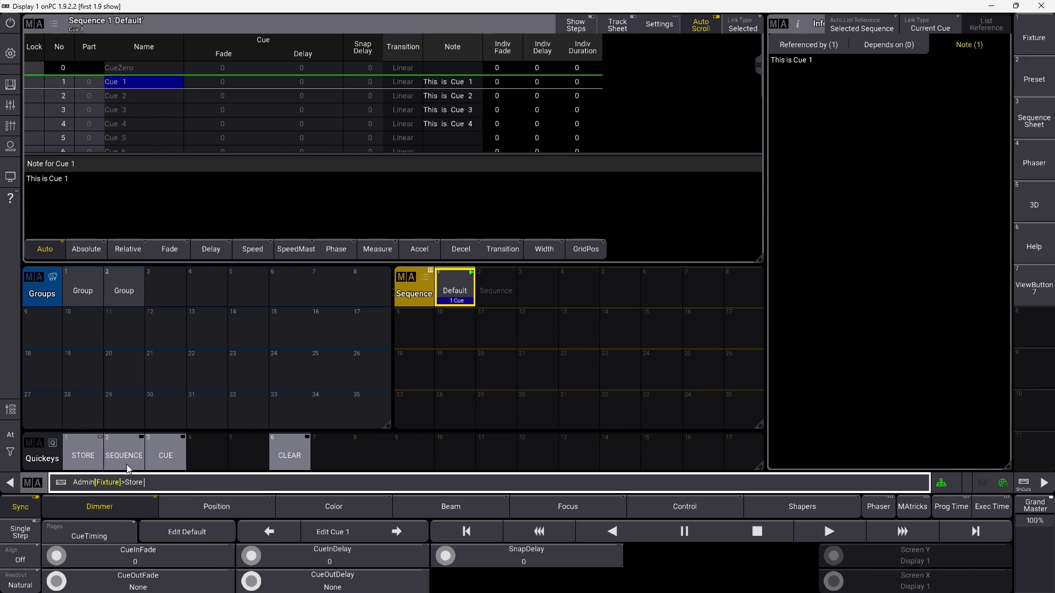
{"action": "left_click", "coordinate": [184, 478]}
{"action": "type", "text": "1"}
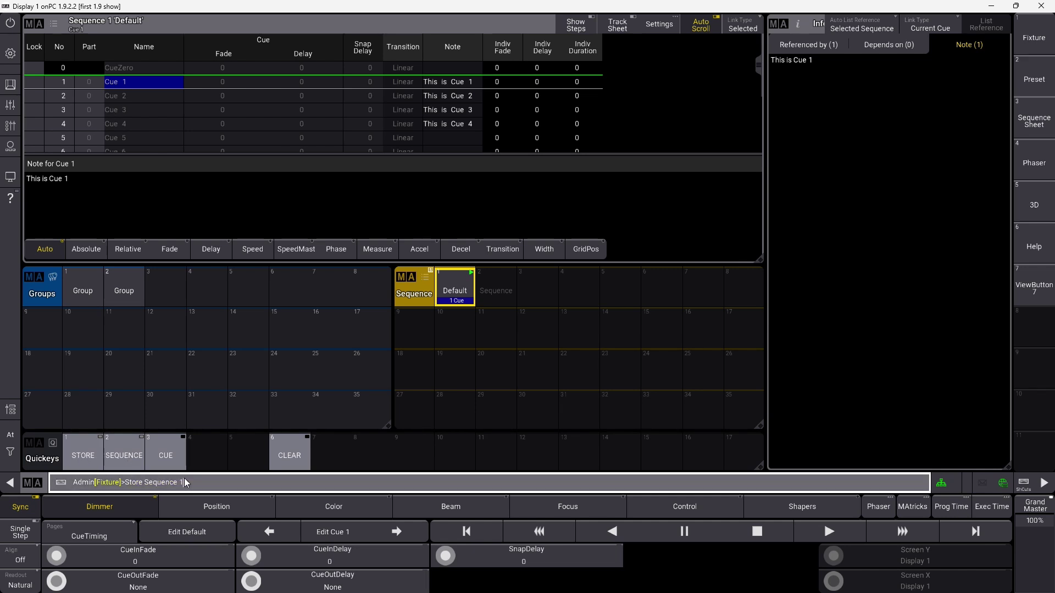
{"action": "left_click", "coordinate": [171, 455]}
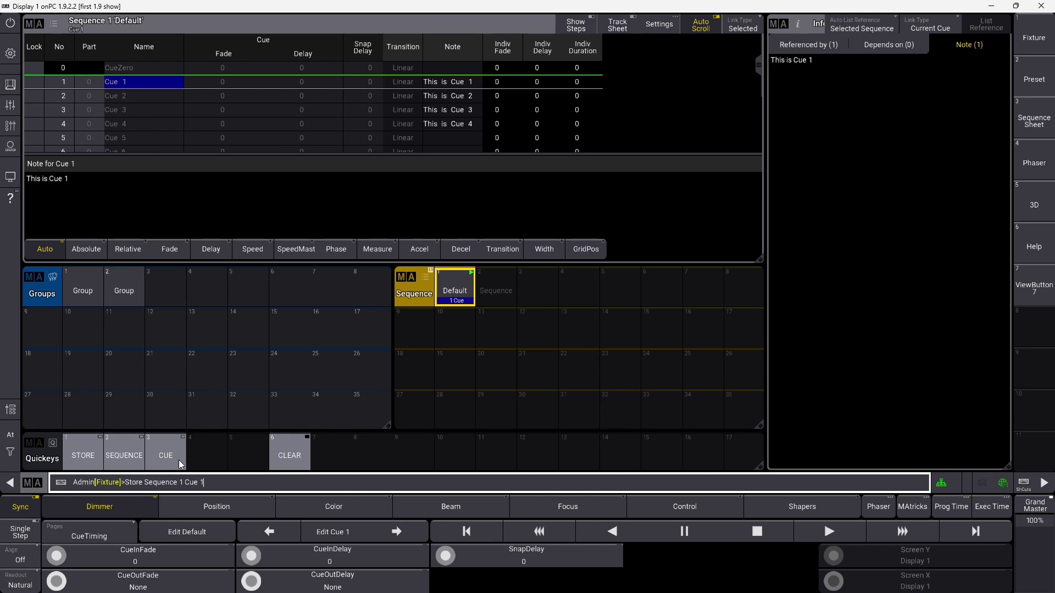
{"action": "left_click", "coordinate": [205, 477]}
{"action": "type", "text": "1"}
{"action": "left_click", "coordinate": [526, 293]}
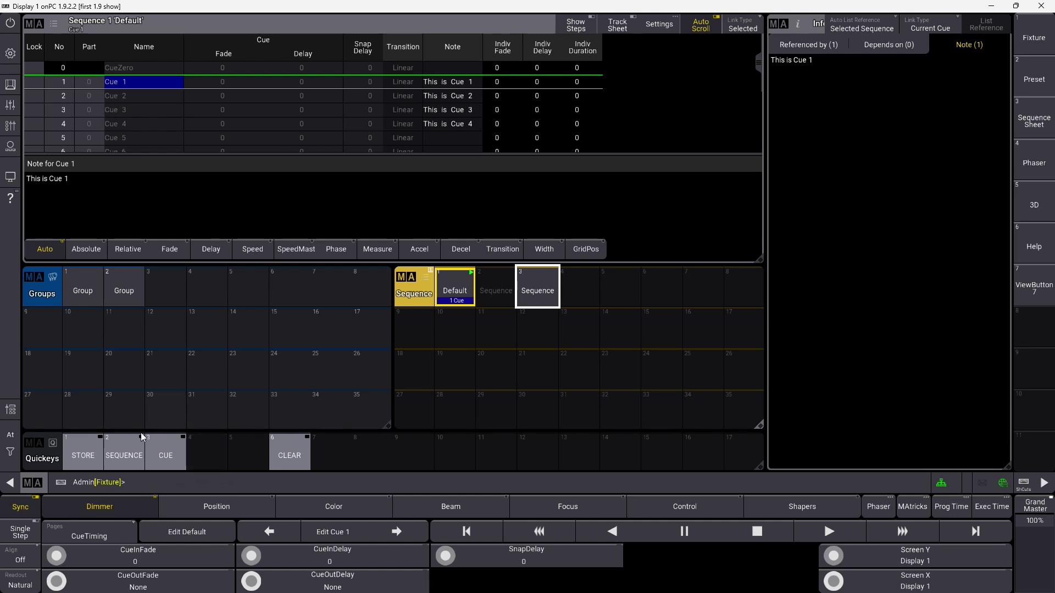
Step: Try the CUE Quickey, and enable the CLI option in the Quickeys pool settings
{"action": "left_click", "coordinate": [165, 450]}
{"action": "left_click", "coordinate": [10, 437]}
{"action": "left_click", "coordinate": [54, 459]}
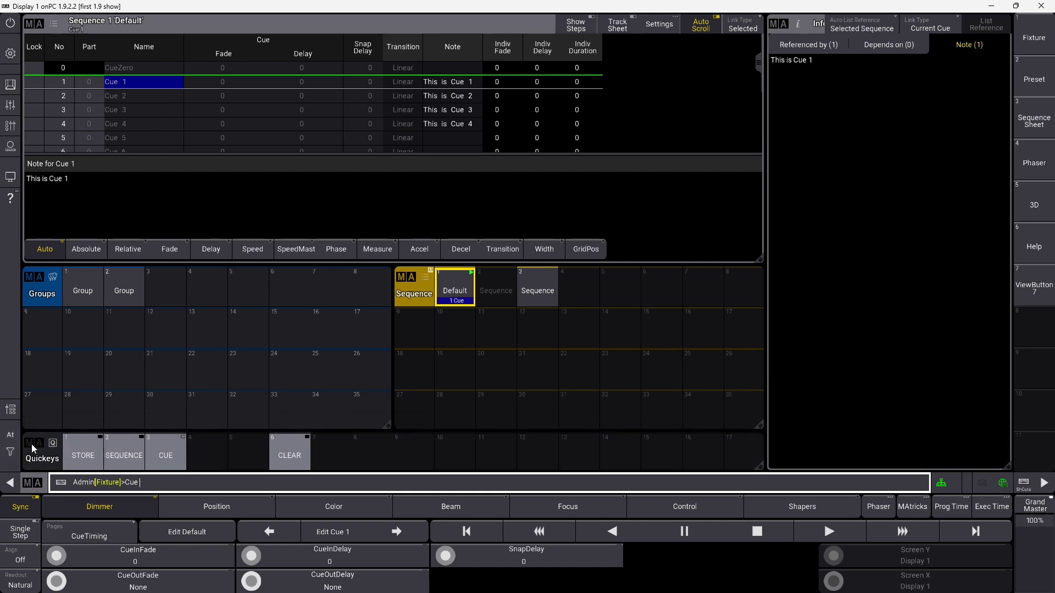
{"action": "left_click", "coordinate": [37, 440]}
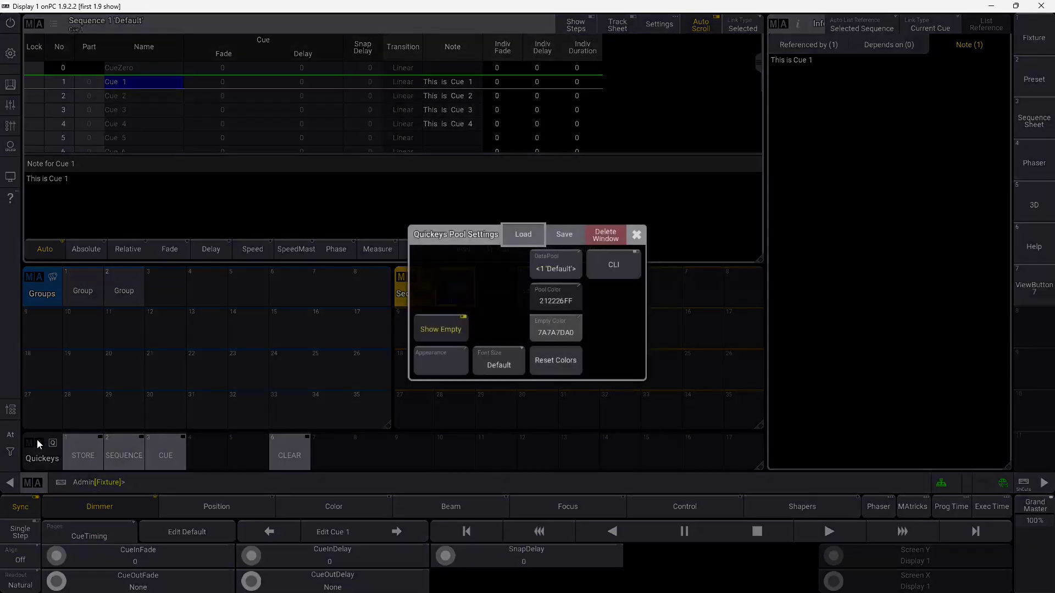
{"action": "left_click", "coordinate": [620, 265]}
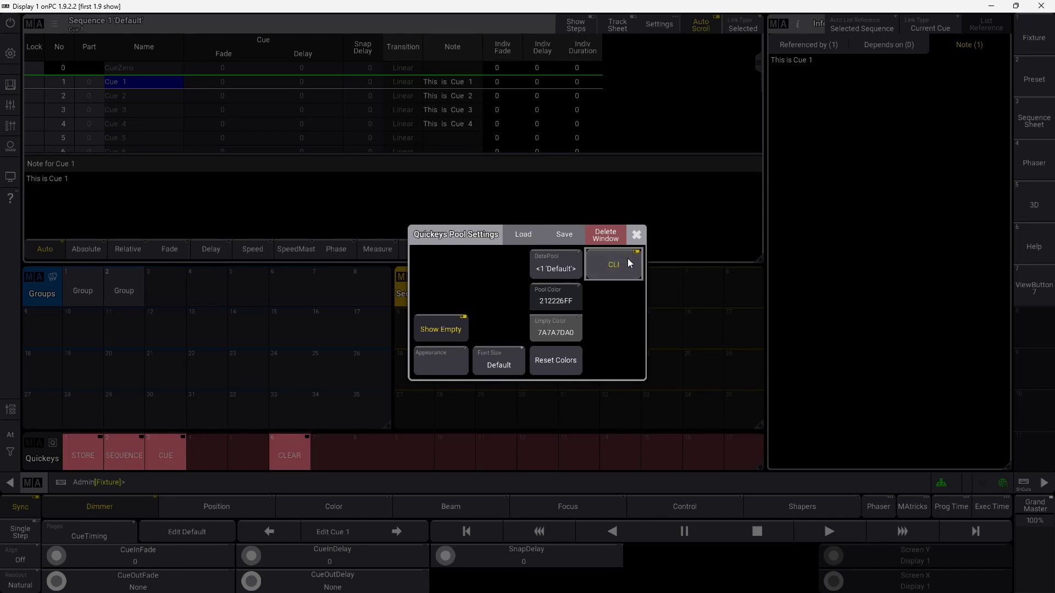
{"action": "left_click", "coordinate": [636, 234]}
Step: Open and close the CLEAR Quickey's editor, and disable the Quickeys pool's CLI option
{"action": "left_click_drag", "start_coordinate": [305, 459], "coordinate": [256, 454]}
{"action": "left_click", "coordinate": [493, 422]}
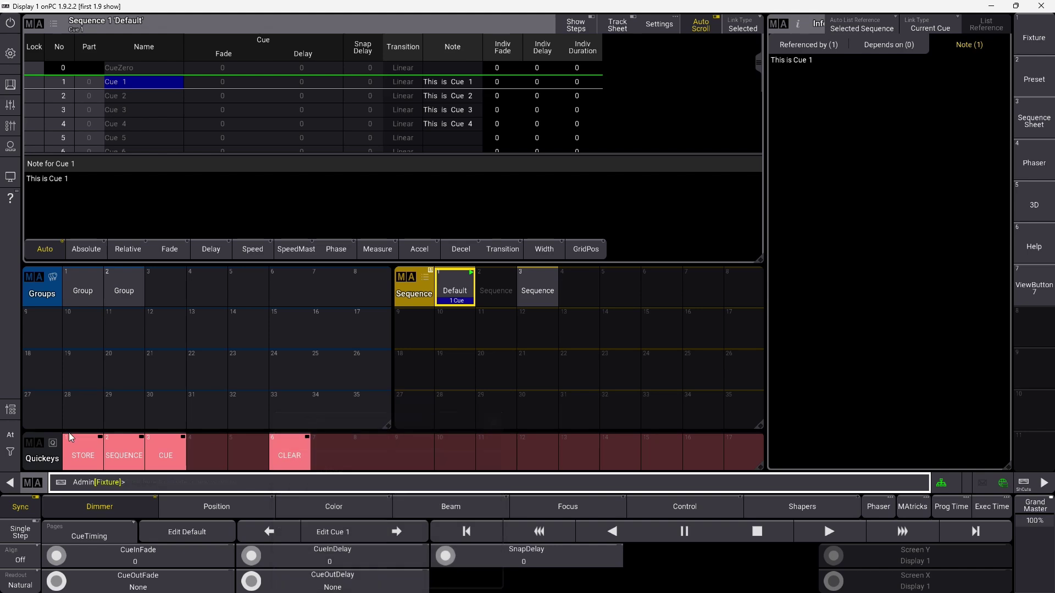
{"action": "left_click", "coordinate": [45, 443]}
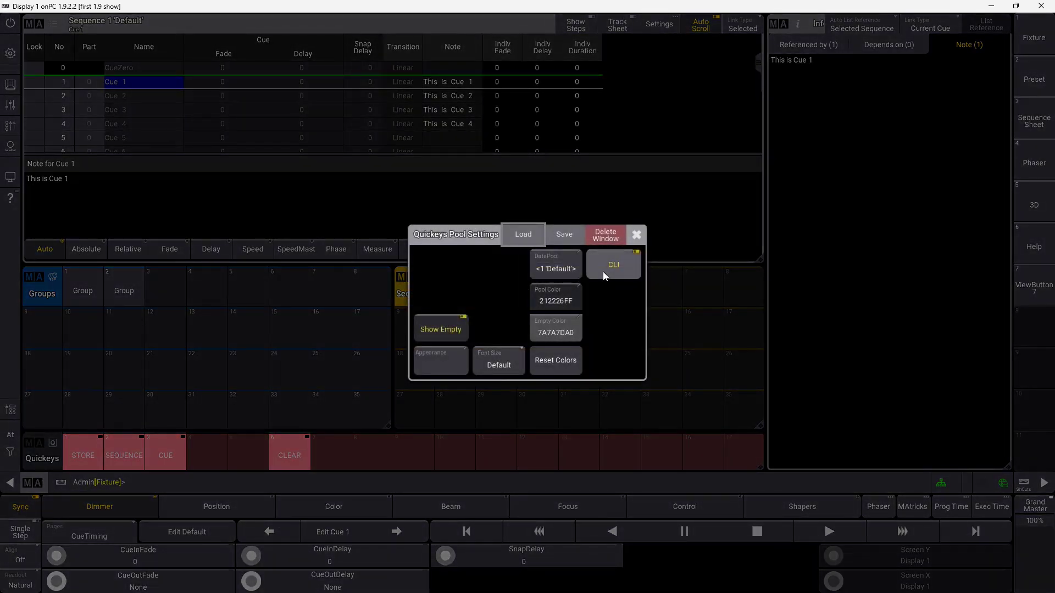
{"action": "left_click", "coordinate": [602, 271]}
{"action": "left_click", "coordinate": [637, 234]}
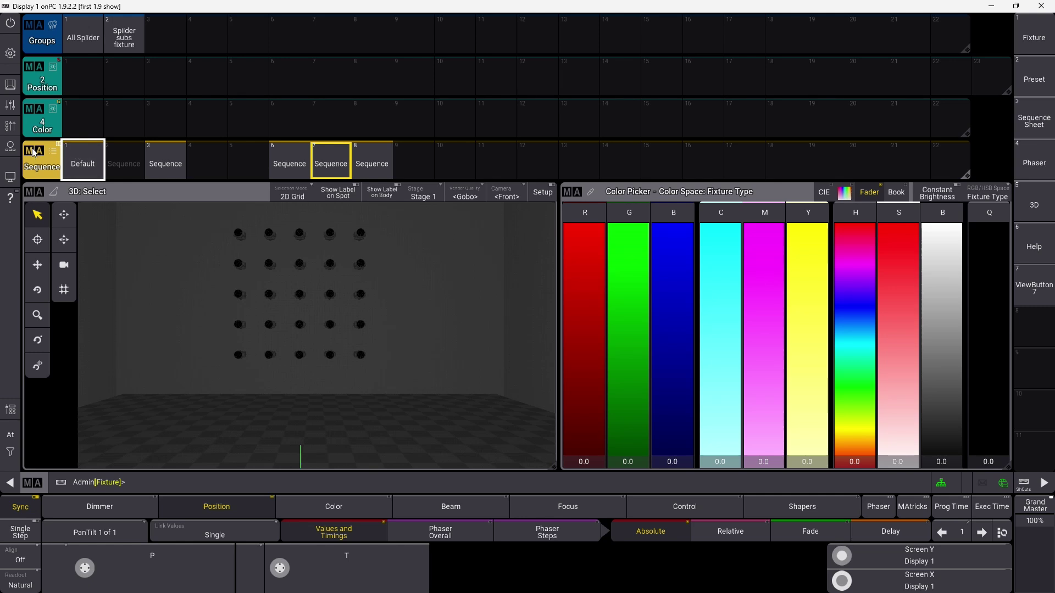
Step: Set the Sequence pool's action to Go+
{"action": "left_click", "coordinate": [34, 153]}
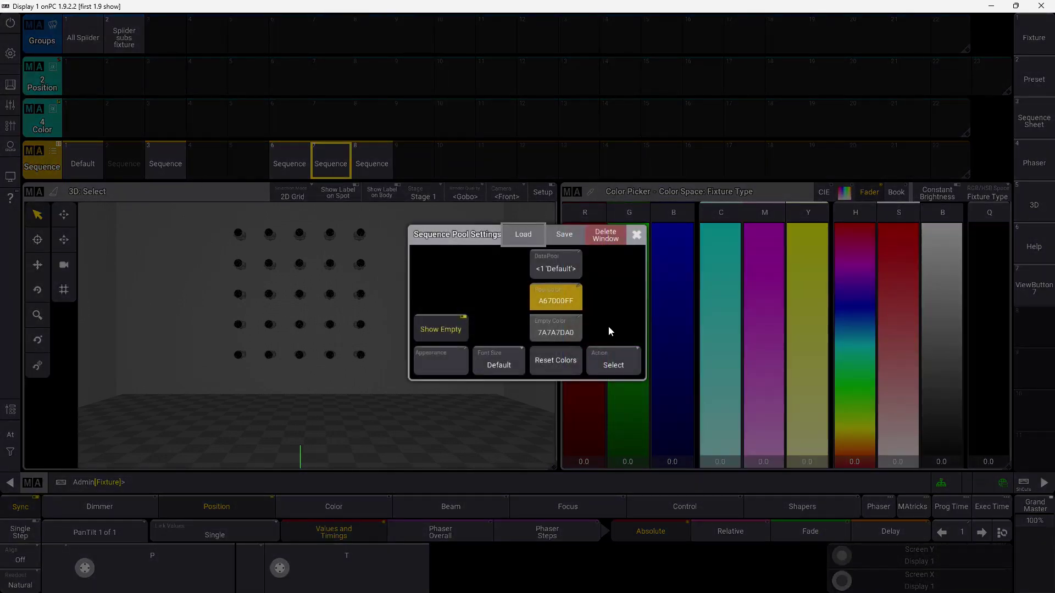
{"action": "left_click", "coordinate": [608, 363]}
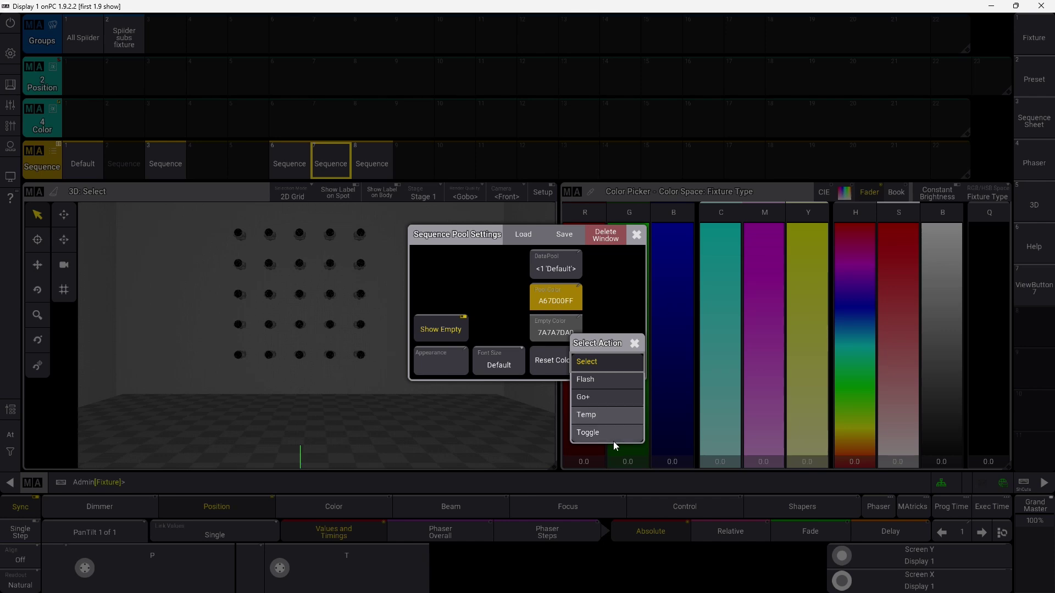
{"action": "left_click", "coordinate": [599, 398]}
{"action": "left_click", "coordinate": [651, 259]}
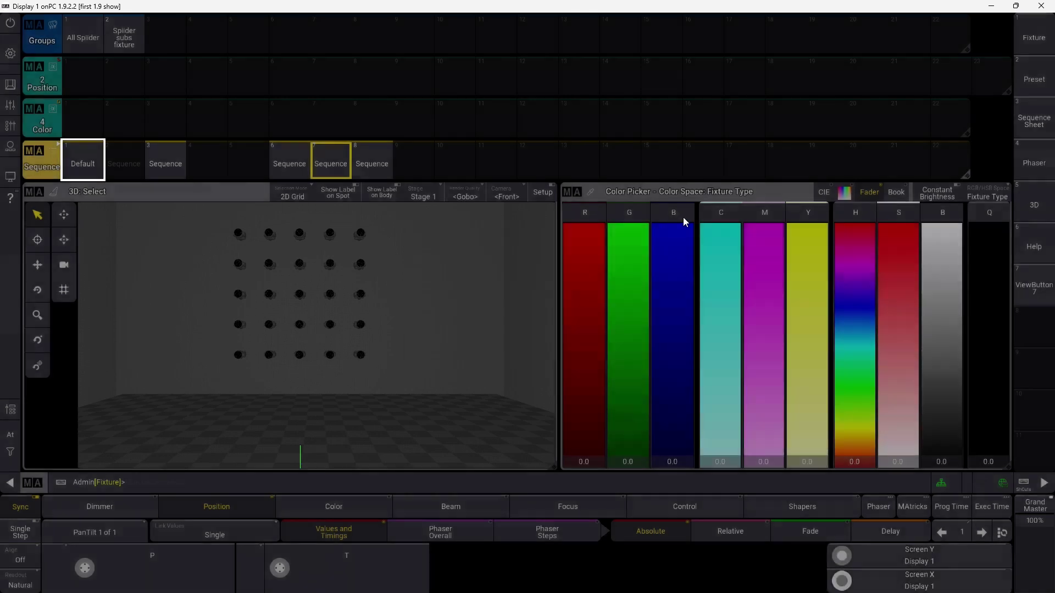
Step: Shrink the Sequence pool to eight slots and add a second Sequence pool in the freed space beside it
{"action": "left_click_drag", "start_coordinate": [965, 175], "coordinate": [417, 167]}
{"action": "left_click", "coordinate": [417, 166]}
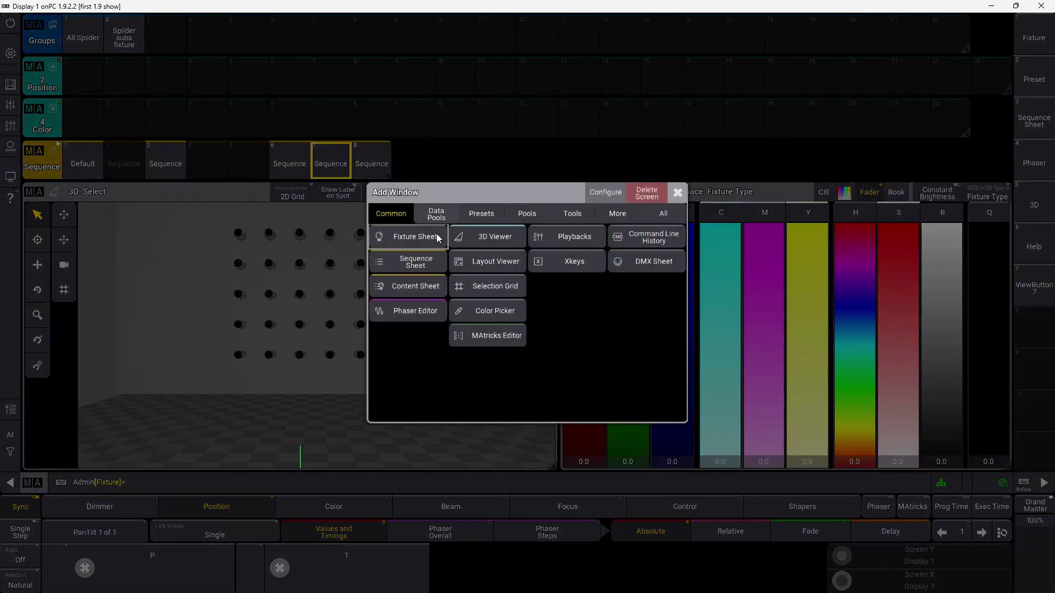
{"action": "left_click", "coordinate": [415, 263]}
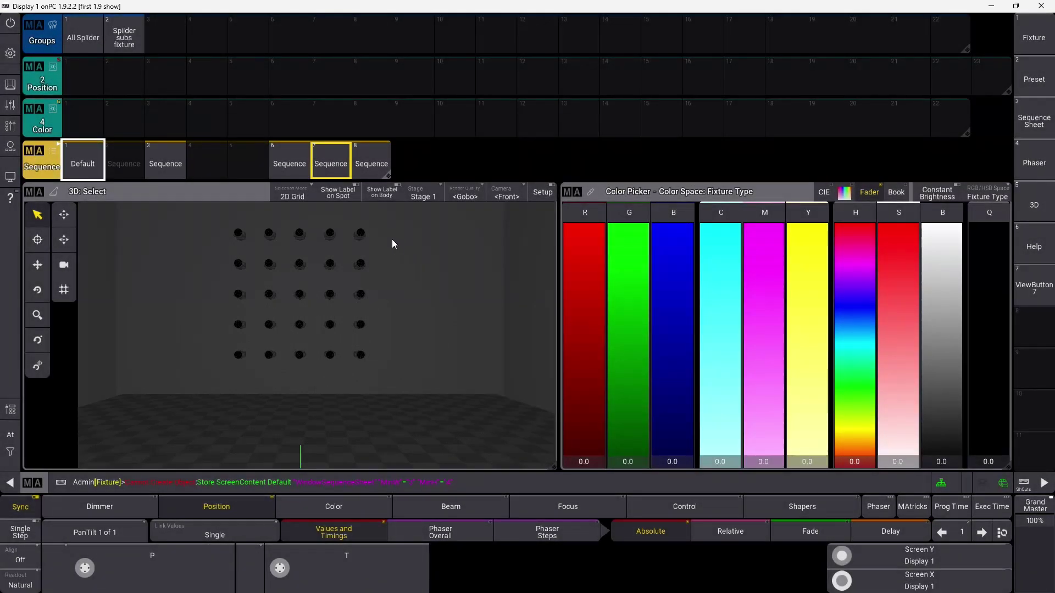
{"action": "left_click", "coordinate": [407, 152]}
{"action": "left_click", "coordinate": [476, 214]}
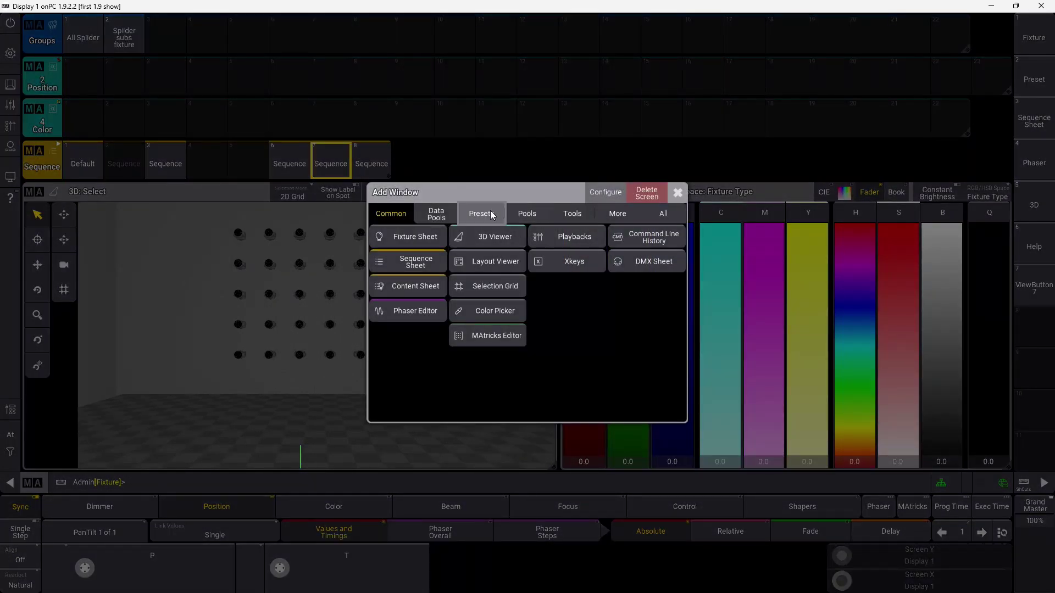
{"action": "left_click", "coordinate": [436, 214]}
{"action": "left_click", "coordinate": [480, 332]}
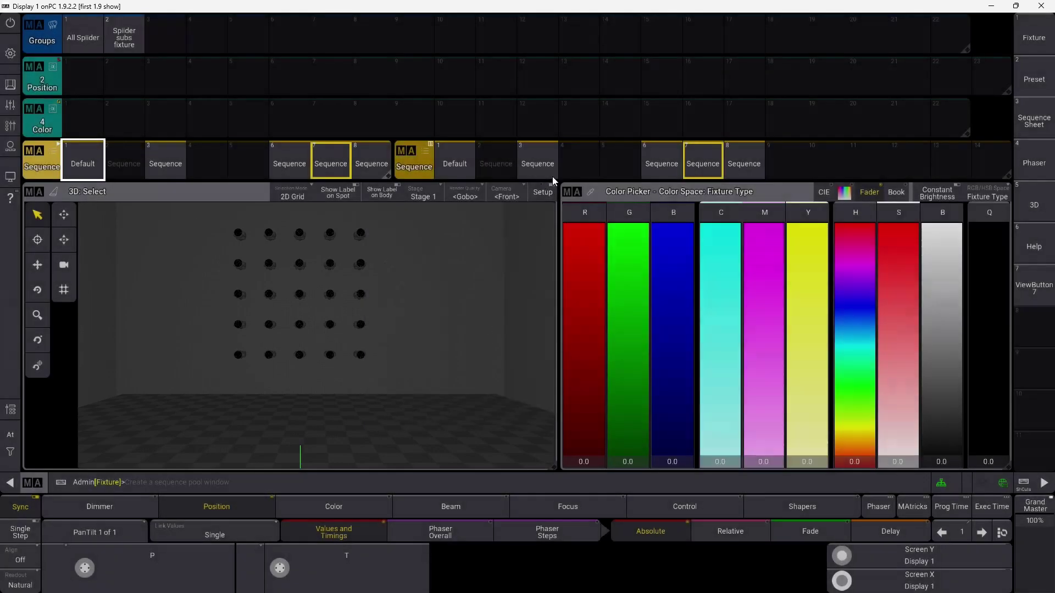
Step: Set the second Sequence pool's action to Flash
{"action": "left_click", "coordinate": [414, 156]}
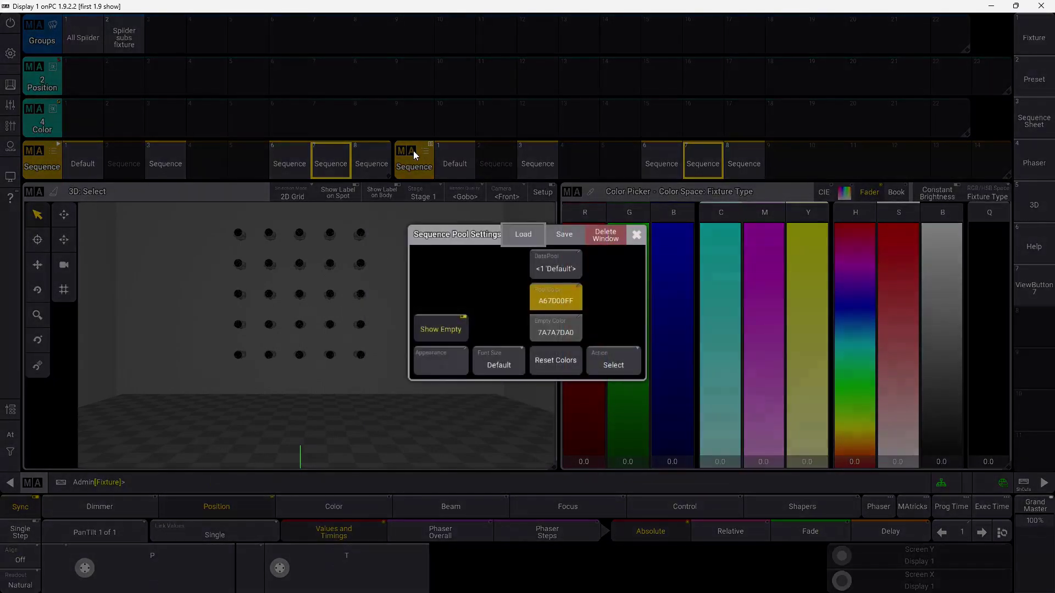
{"action": "left_click", "coordinate": [608, 364]}
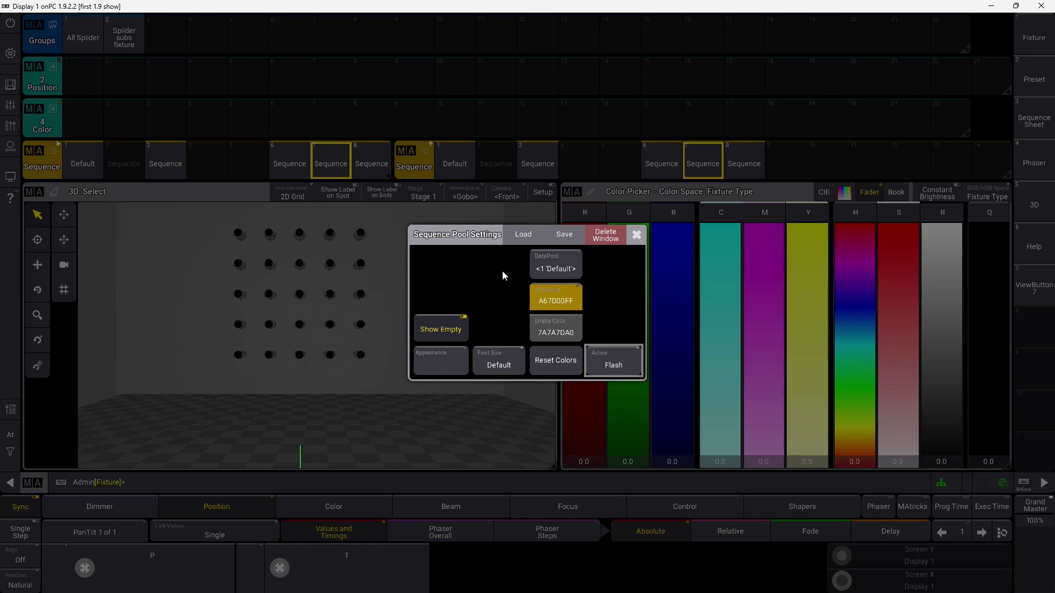
{"action": "left_click", "coordinate": [637, 235]}
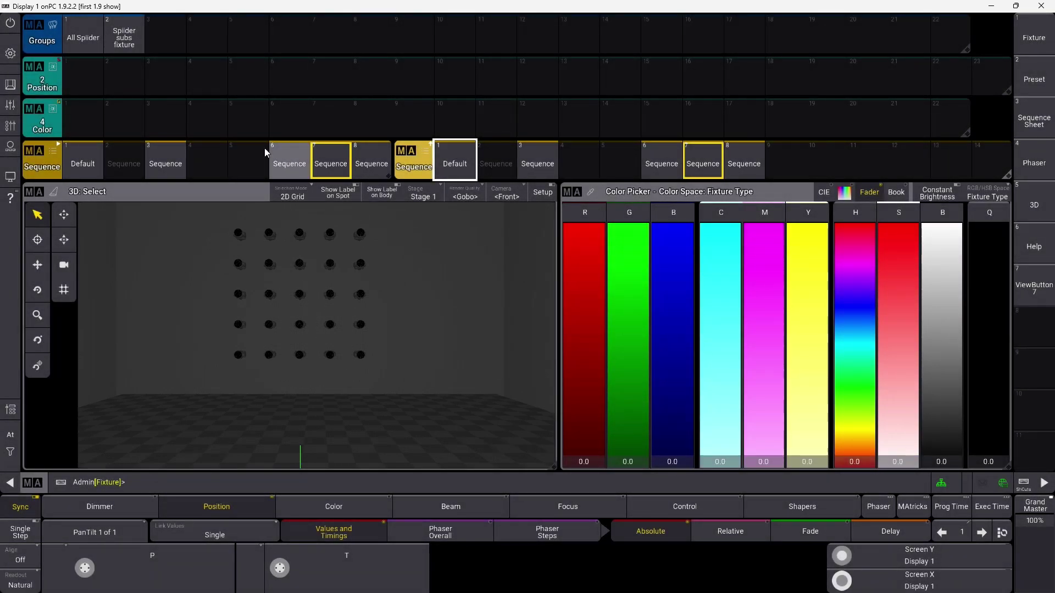
Step: Start sequences 6, 7 and 8 from the Go+ pool, and trigger sequence 8 from the Flash pool
{"action": "left_click", "coordinate": [289, 165]}
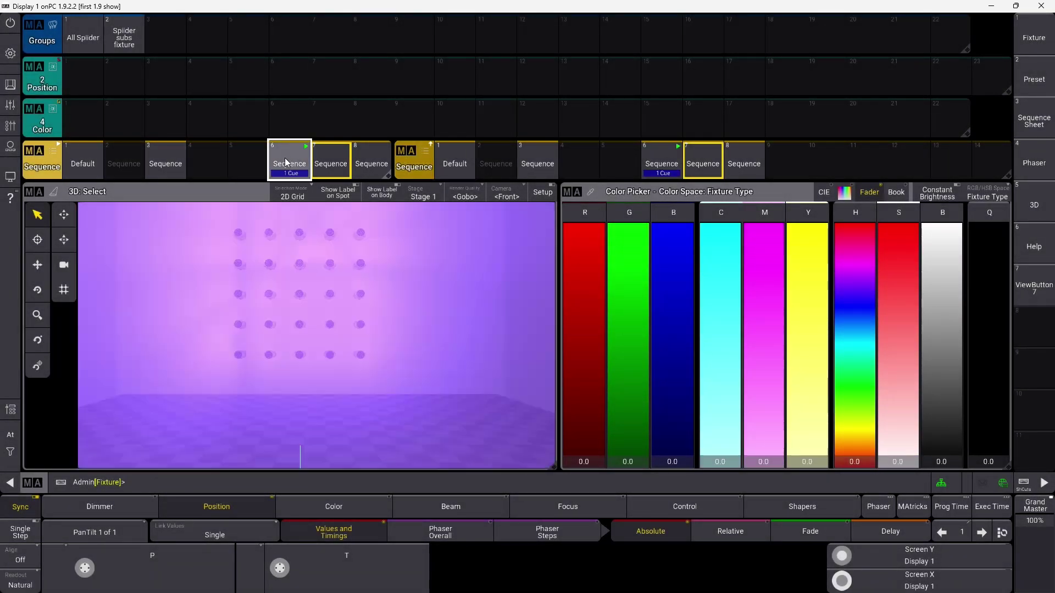
{"action": "left_click", "coordinate": [341, 171]}
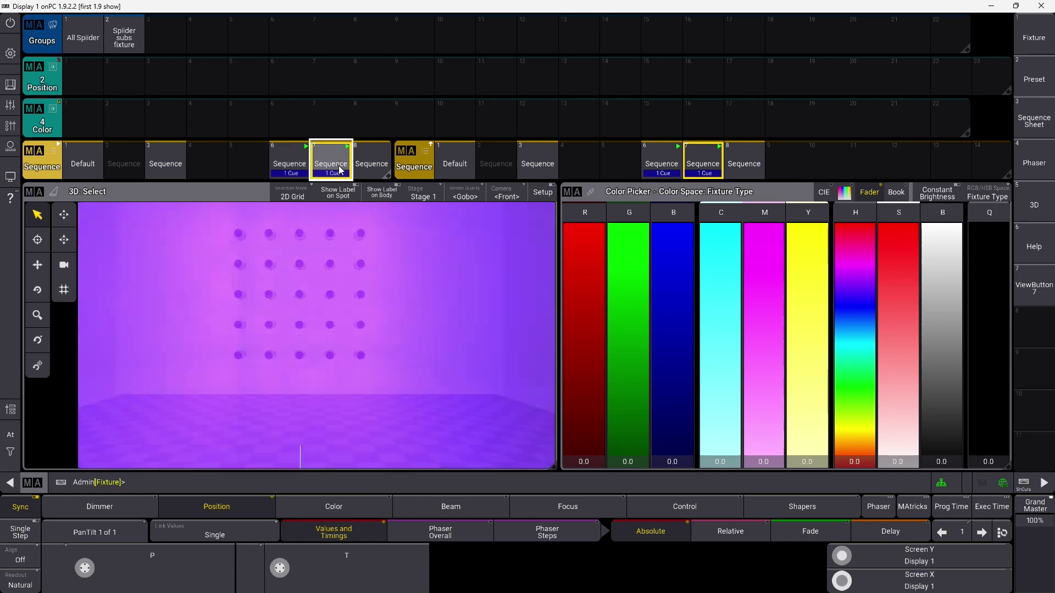
{"action": "left_click", "coordinate": [372, 167]}
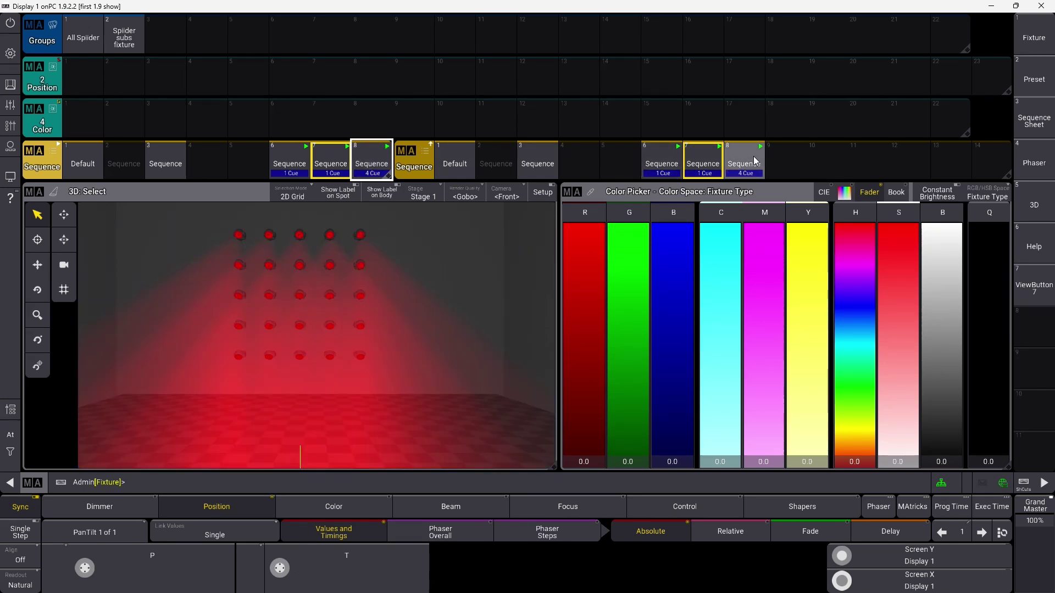
{"action": "left_click", "coordinate": [731, 166]}
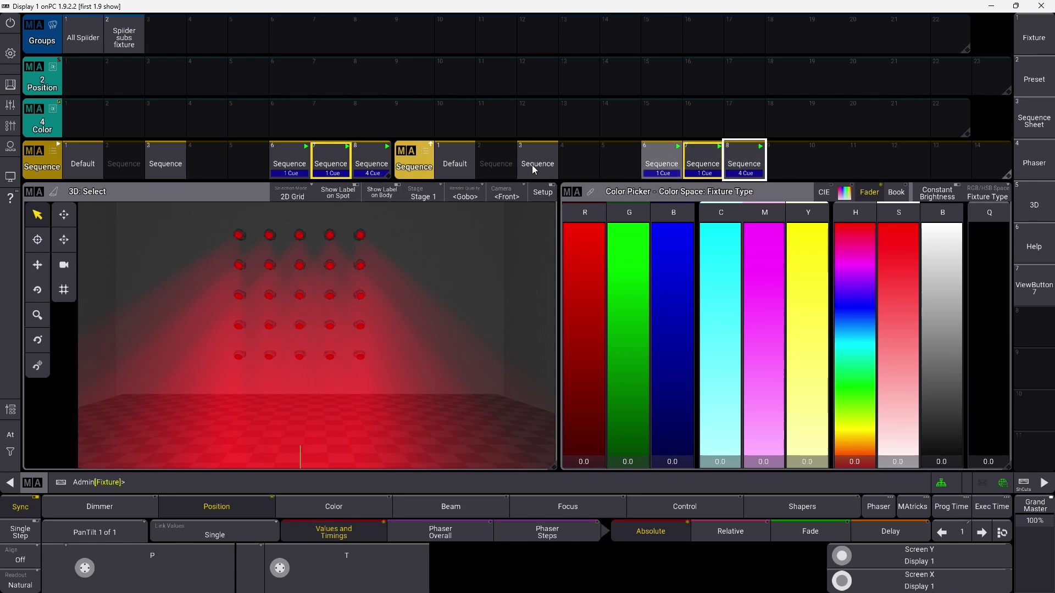